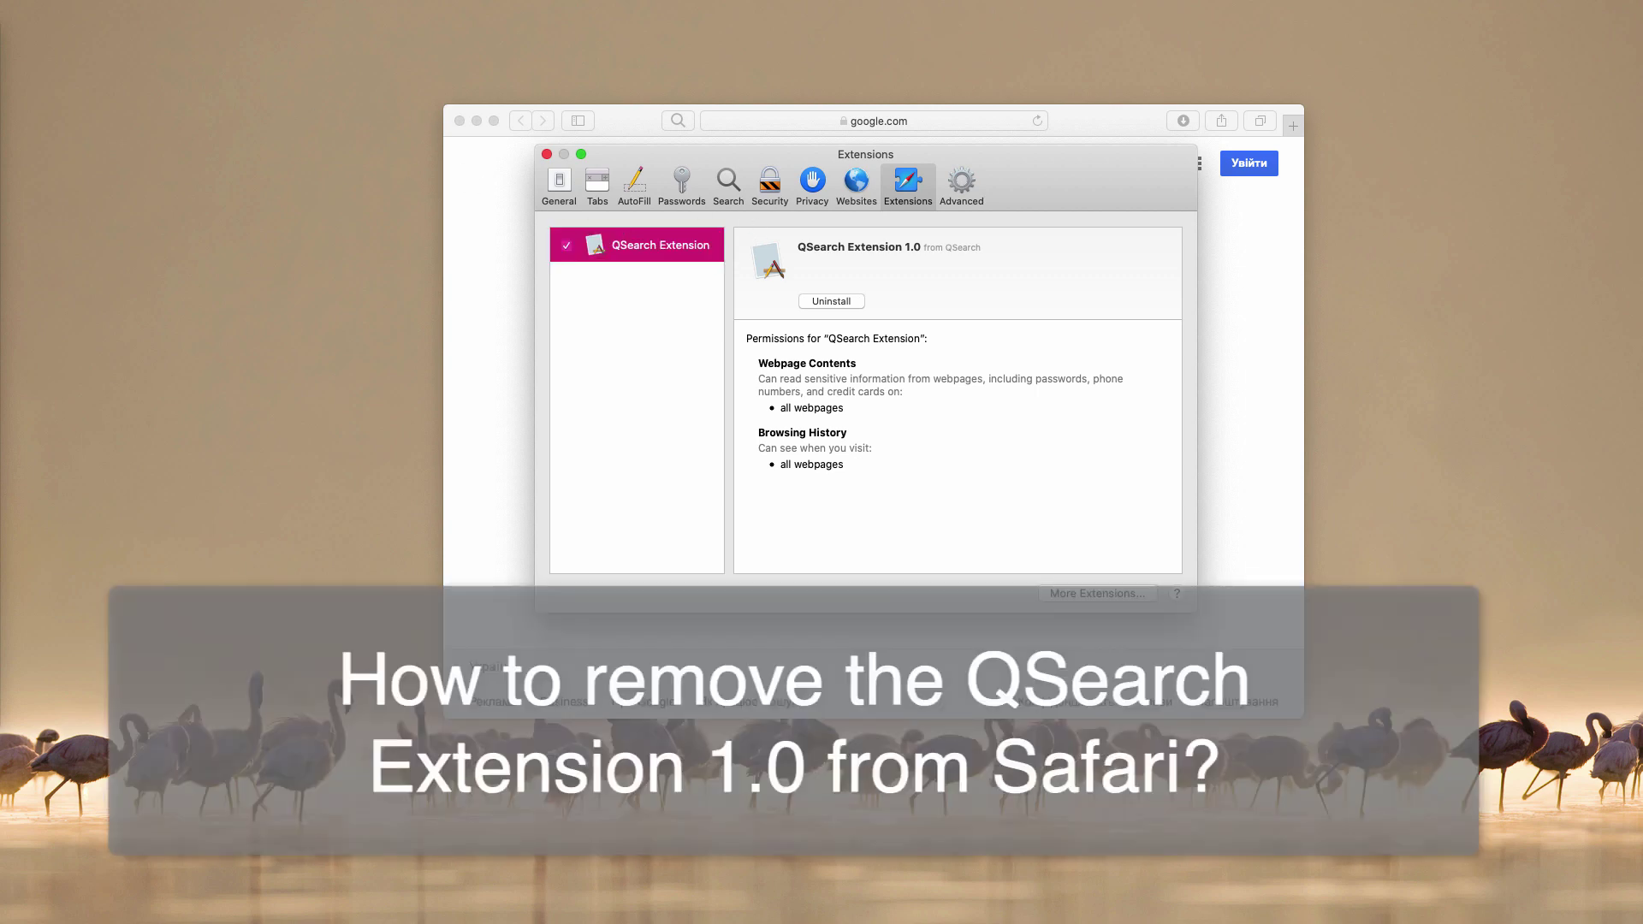
Close the Extensions preferences and check the QSearch toolbar search engine setting.
left_click(907, 183)
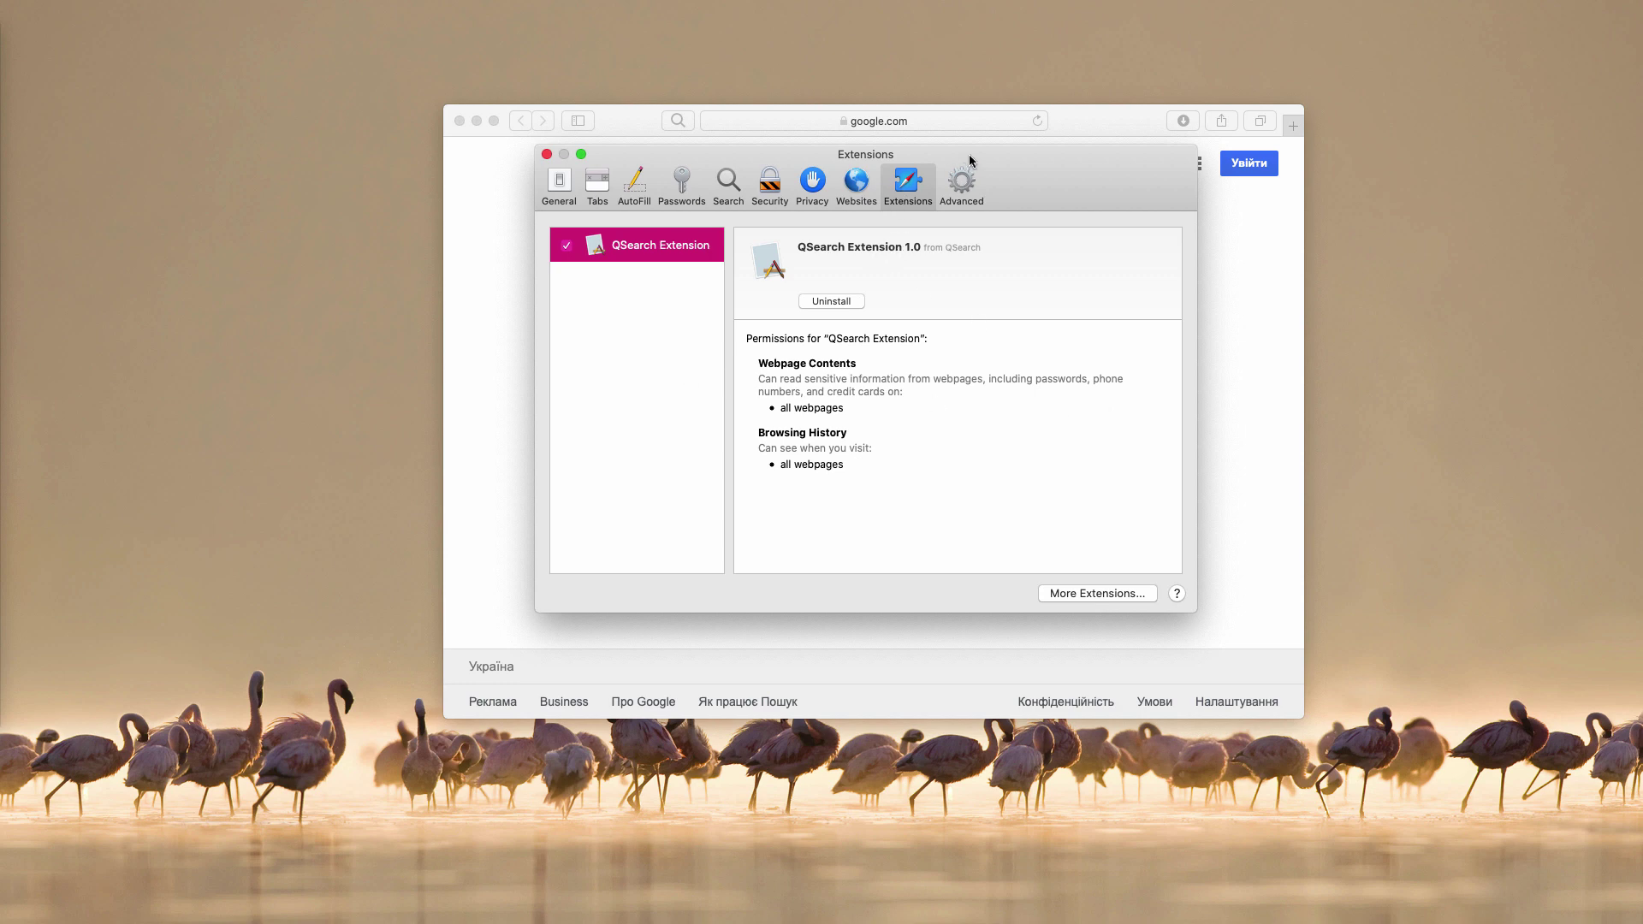
left_click_drag(969, 156, 998, 197)
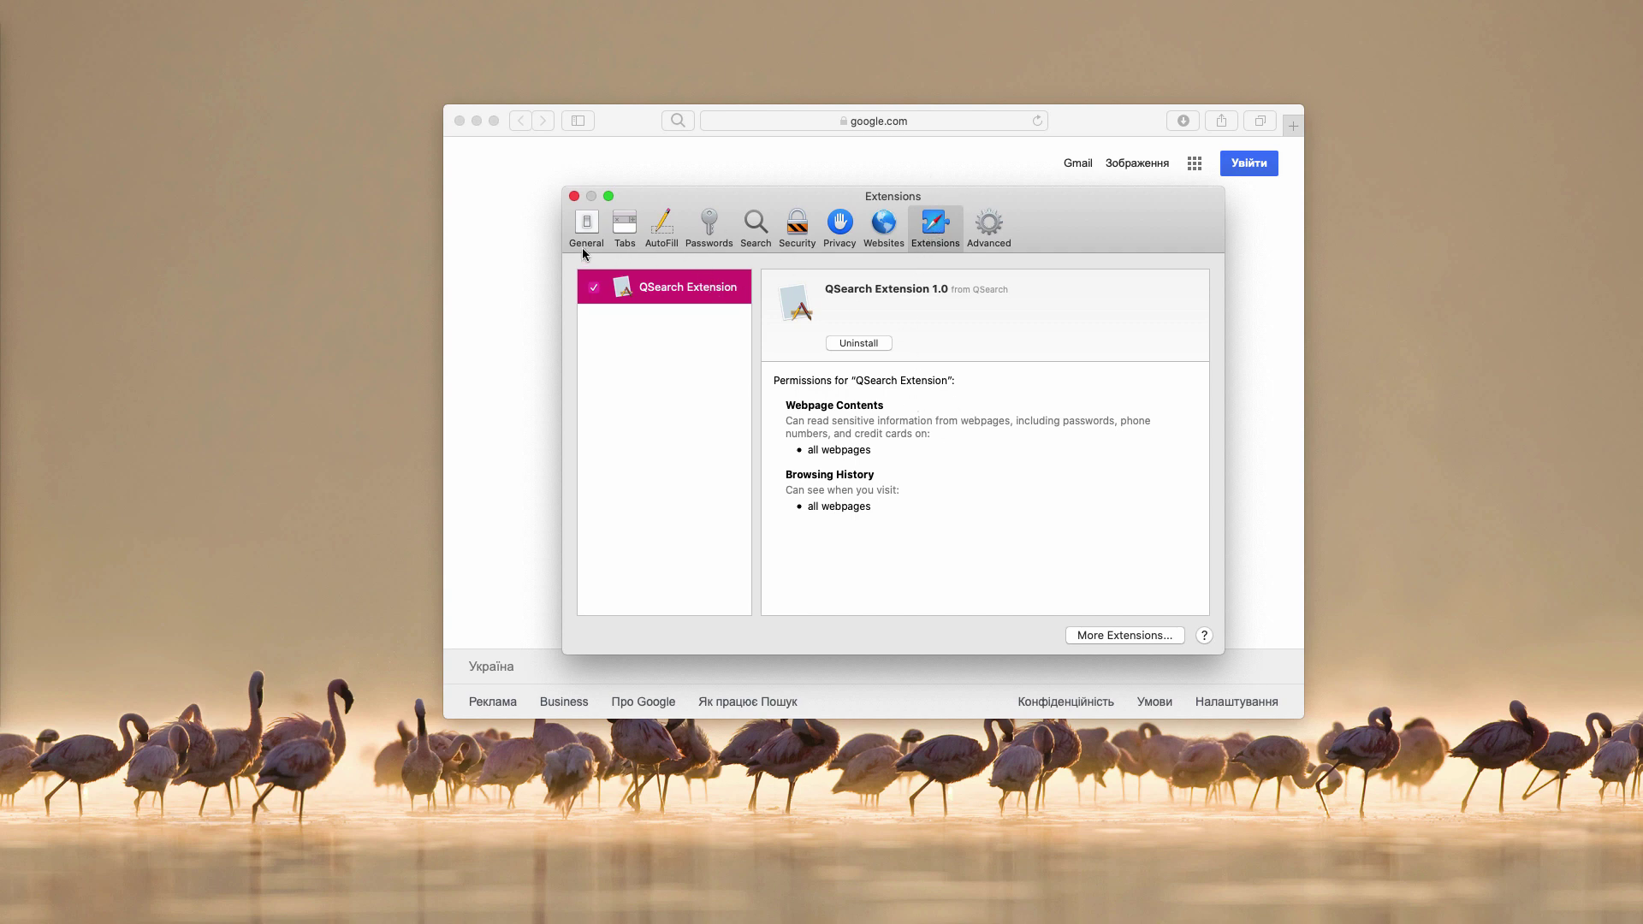
left_click(574, 196)
left_click(692, 178)
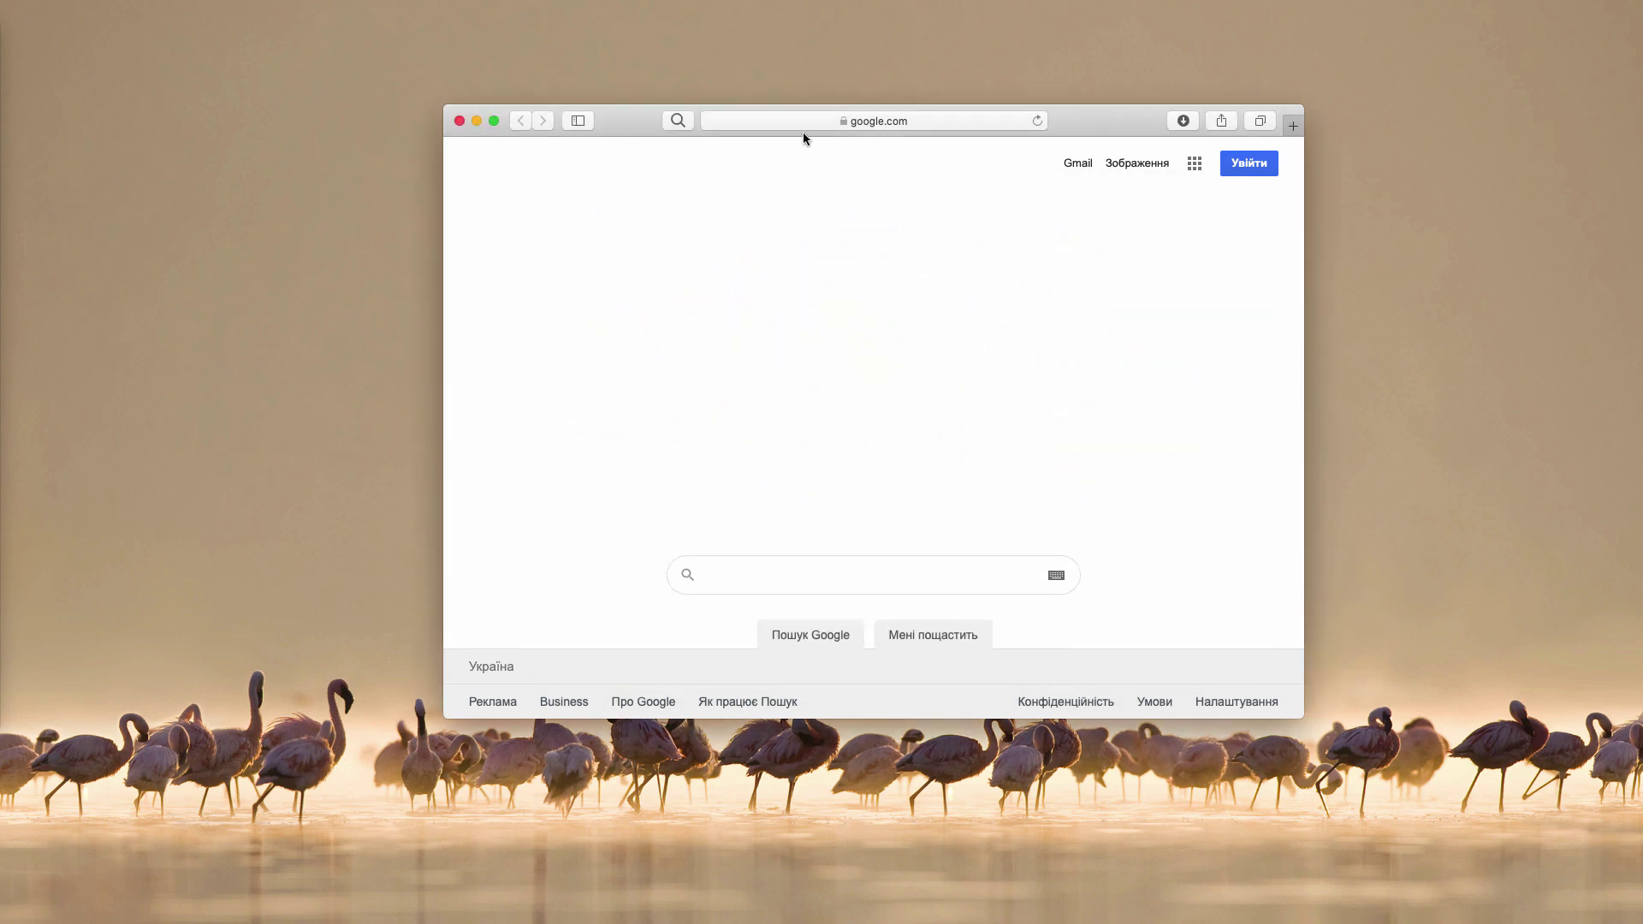
left_click(680, 121)
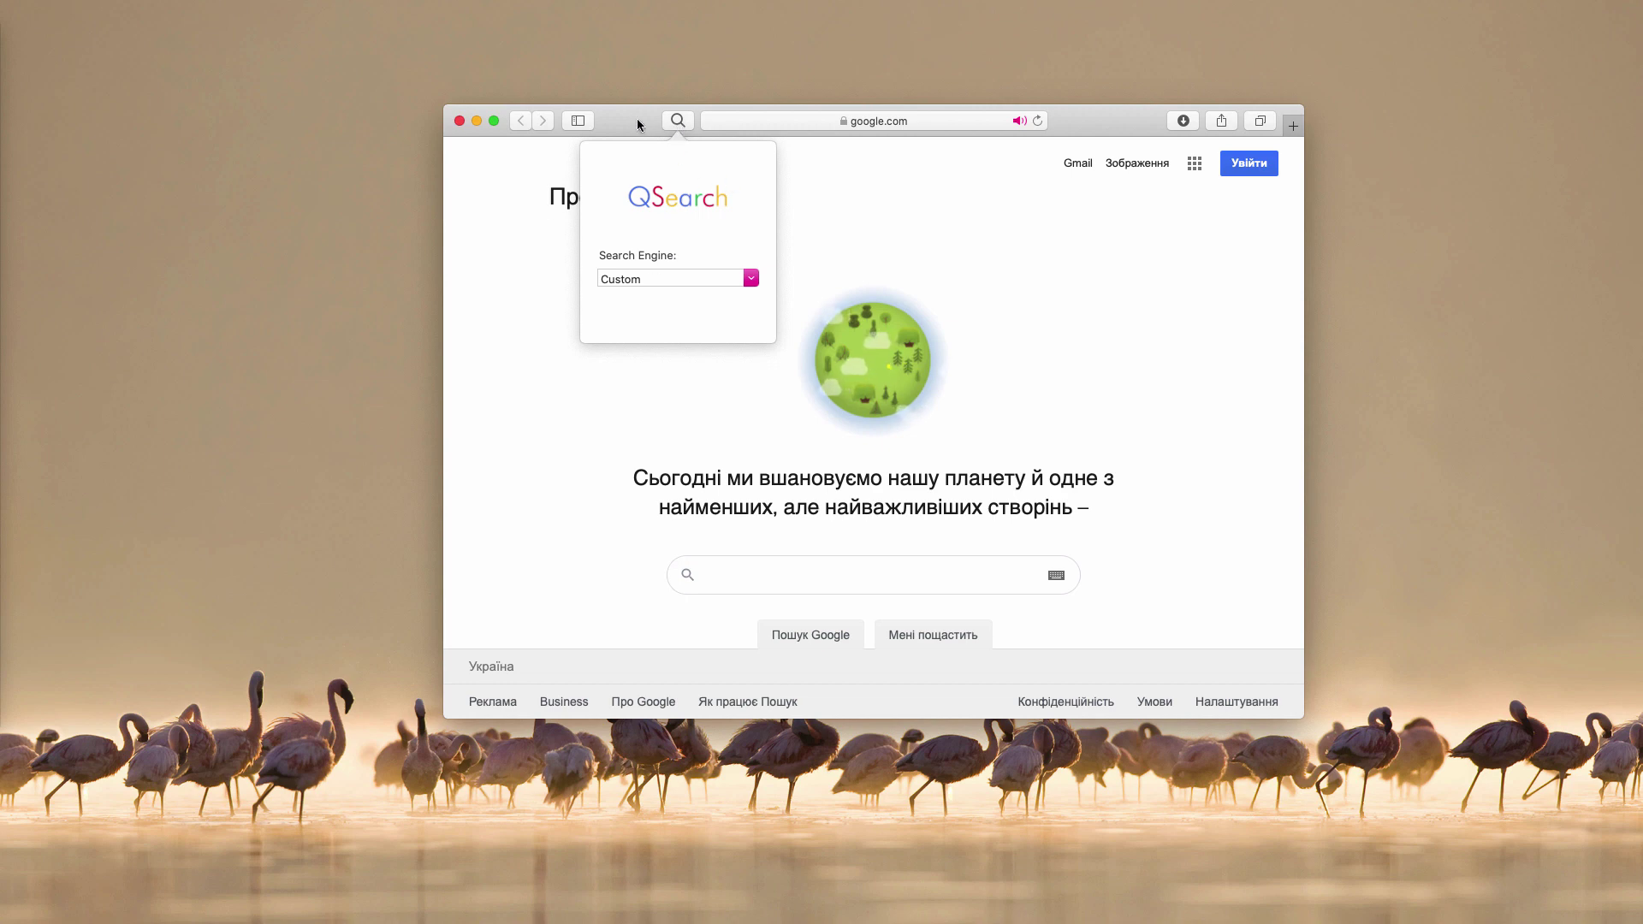
left_click(678, 120)
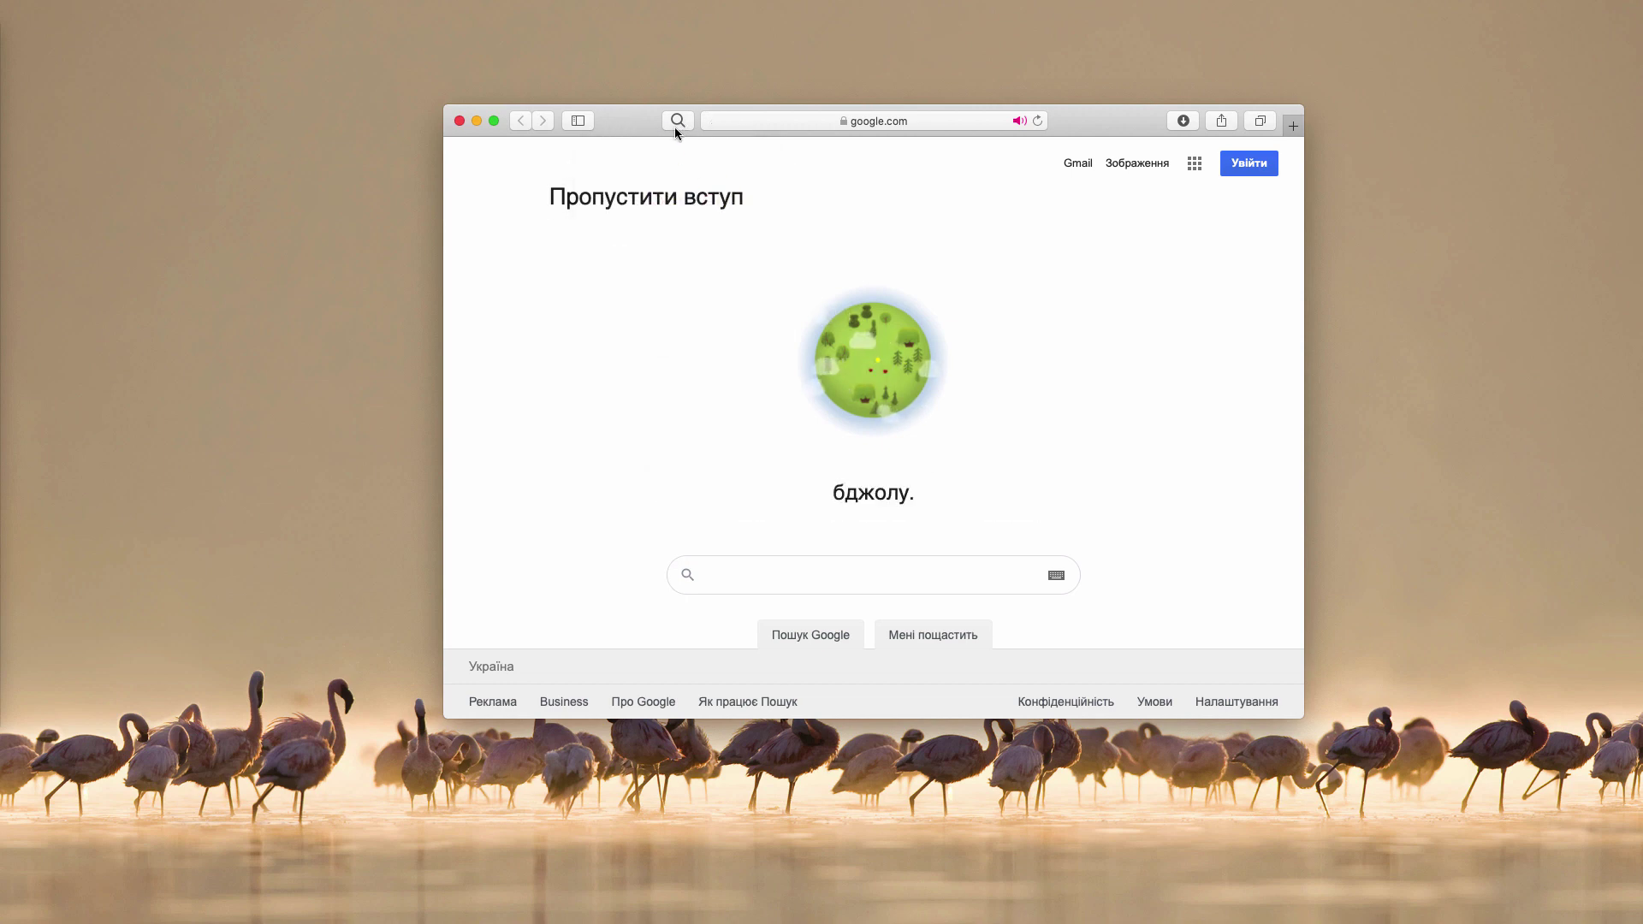
Search for 'malware' from the address bar, landing on search.becovi.com results.
left_click(862, 121)
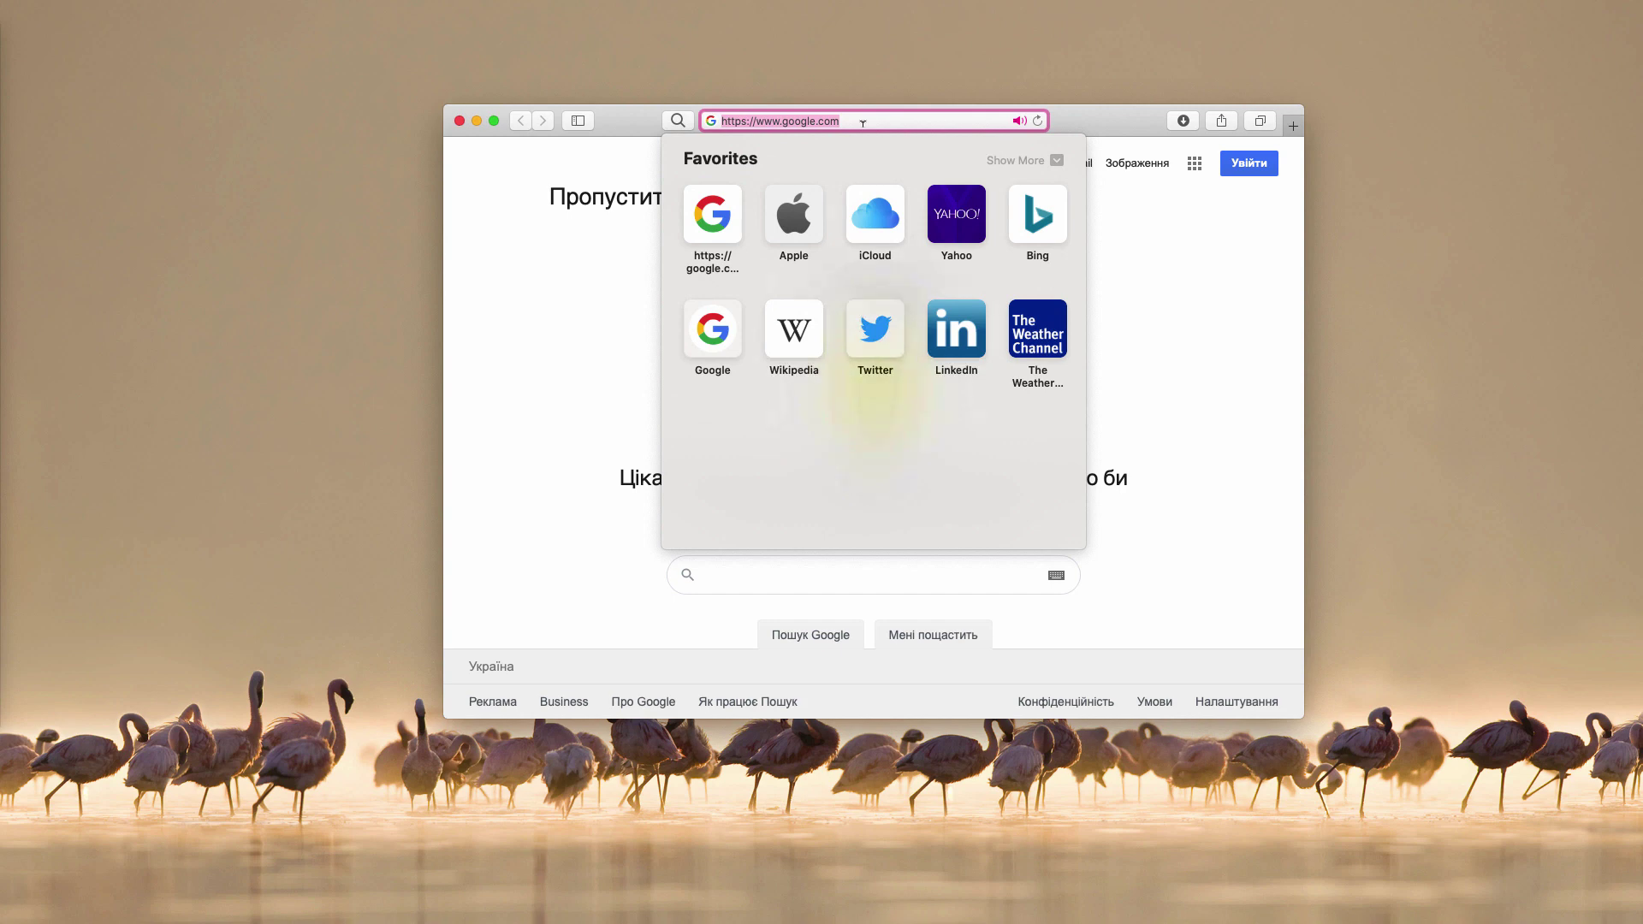
key("BackSpace")
type("malware")
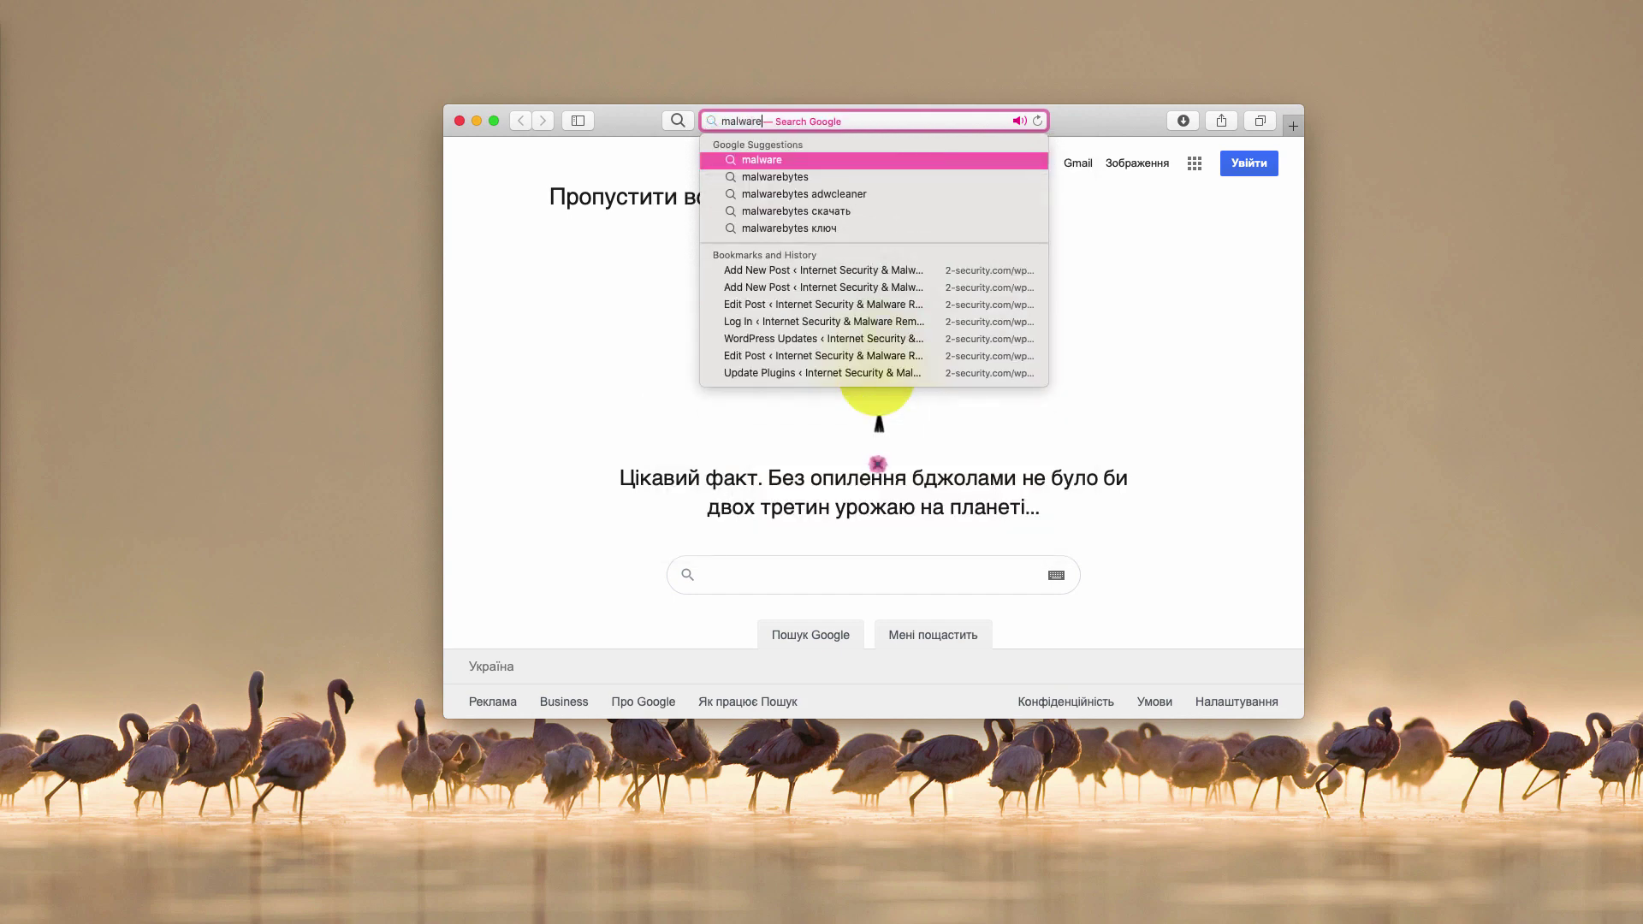
key("Return")
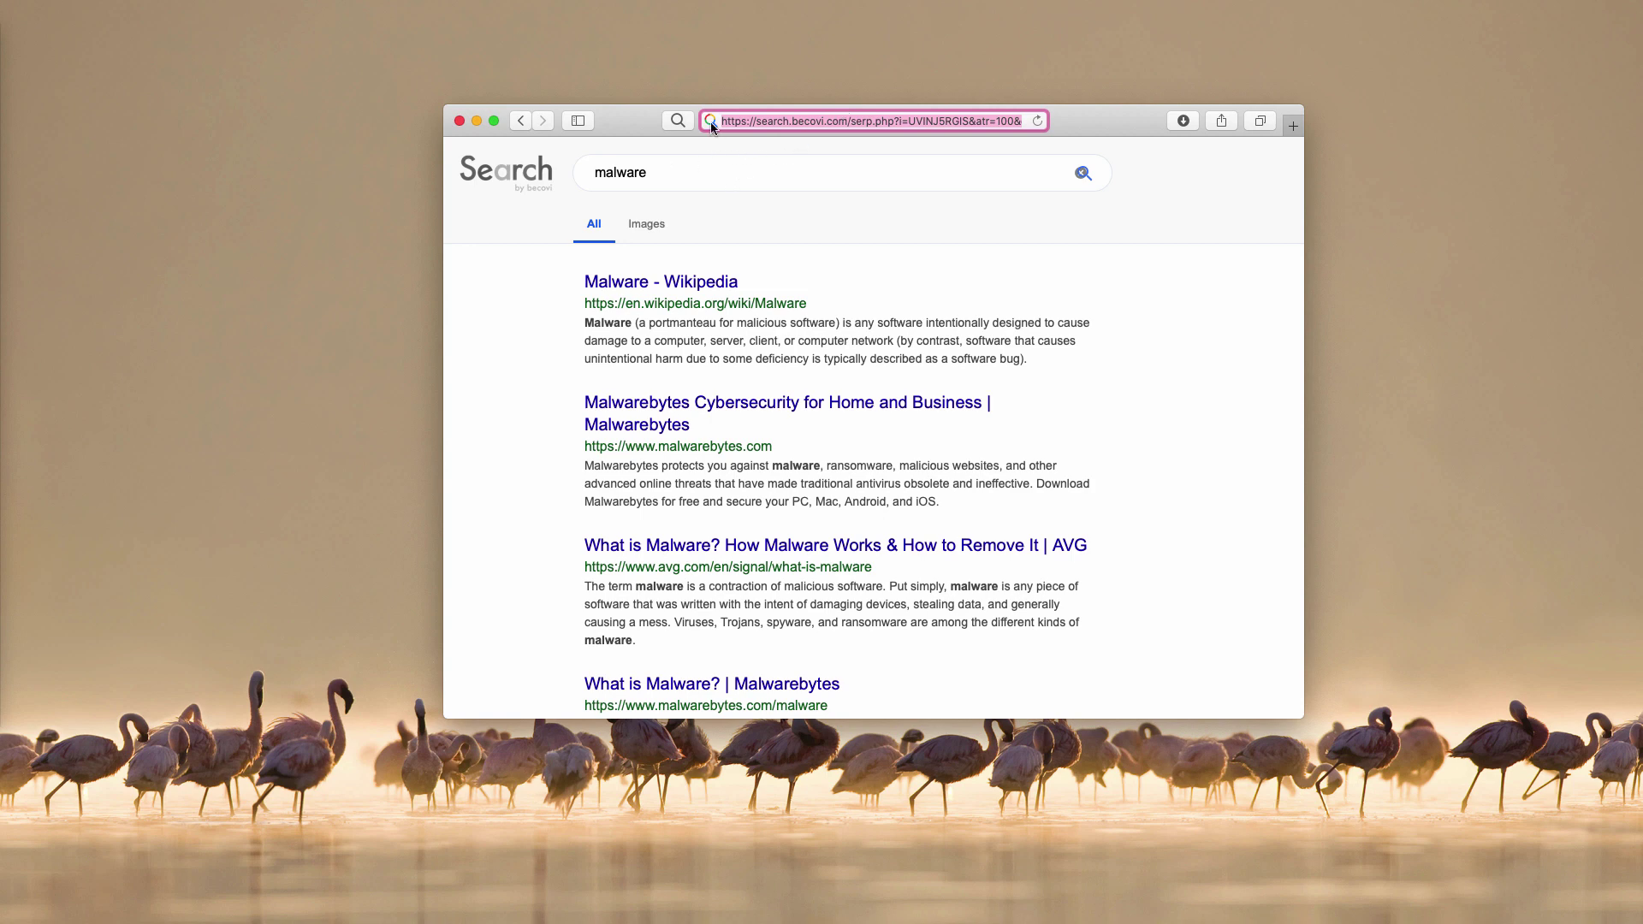
Recheck the QSearch setting, then reopen the Extensions preferences listing QSearch Extension.
left_click(671, 123)
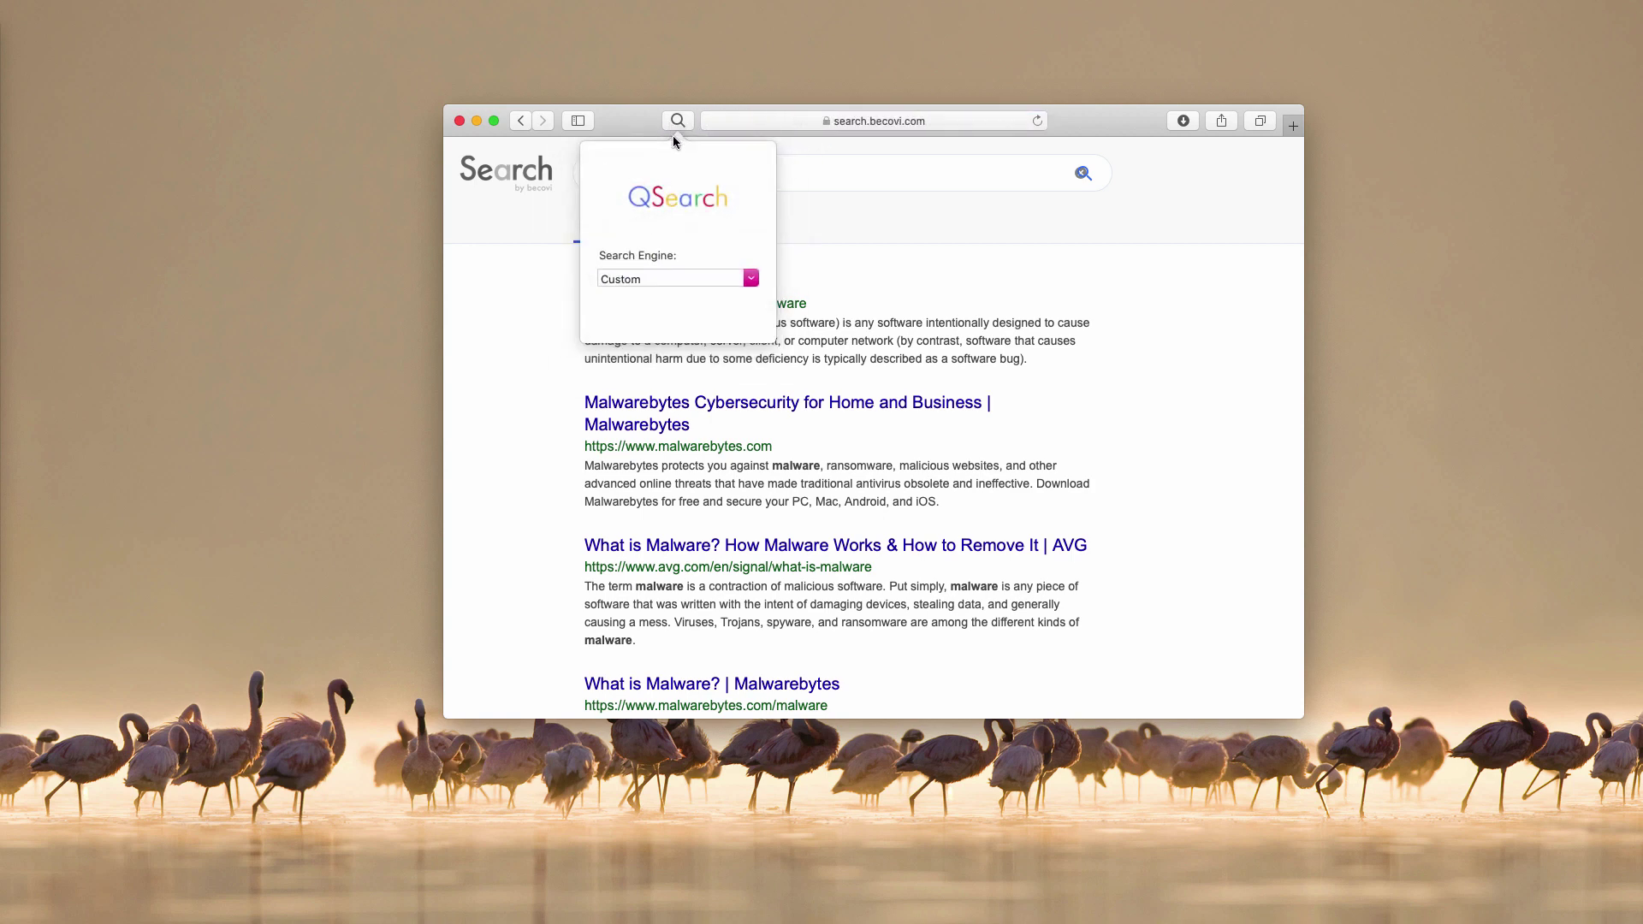
left_click(854, 210)
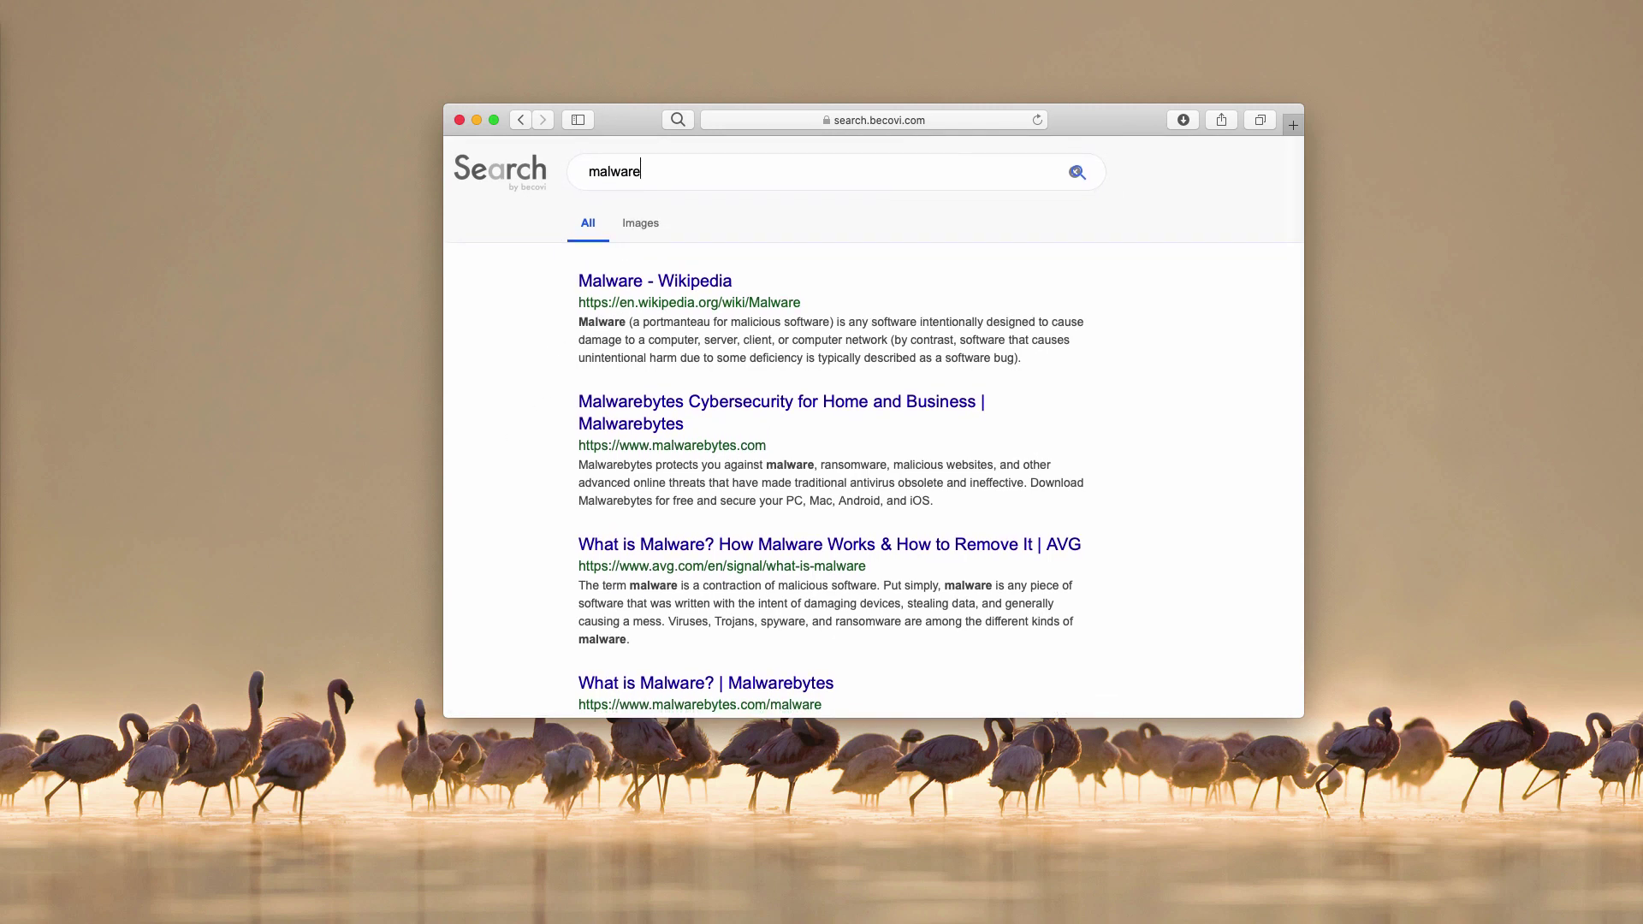
key("super+comma")
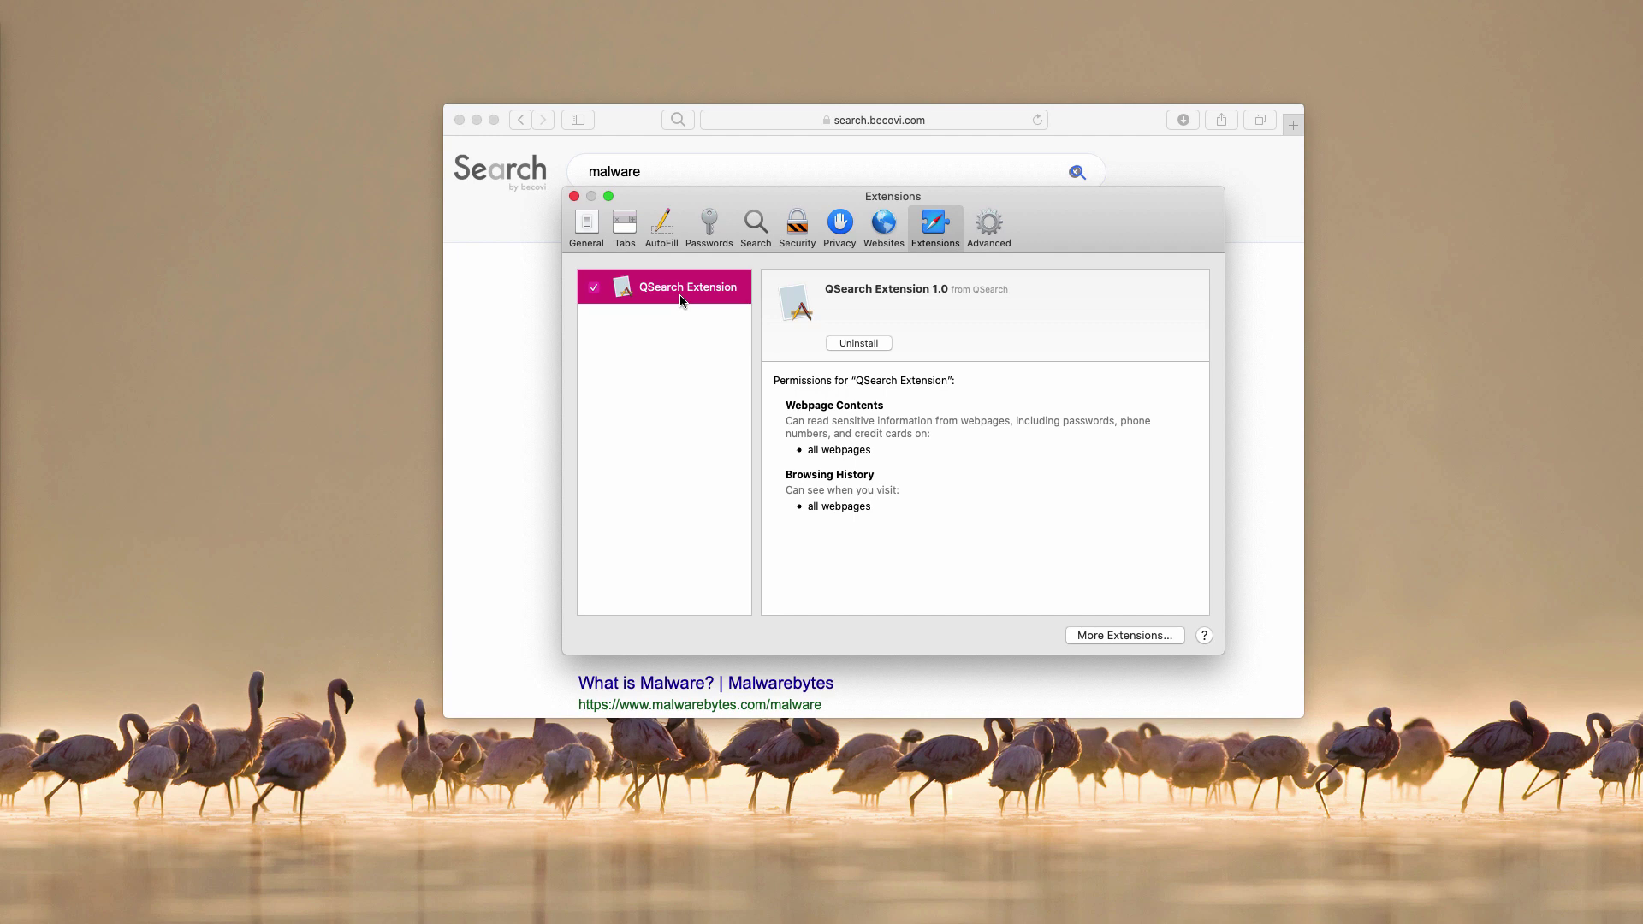
Uninstall QSearch Extension 1.0 and reveal QSearch.app in Finder's Applications folder.
left_click(860, 343)
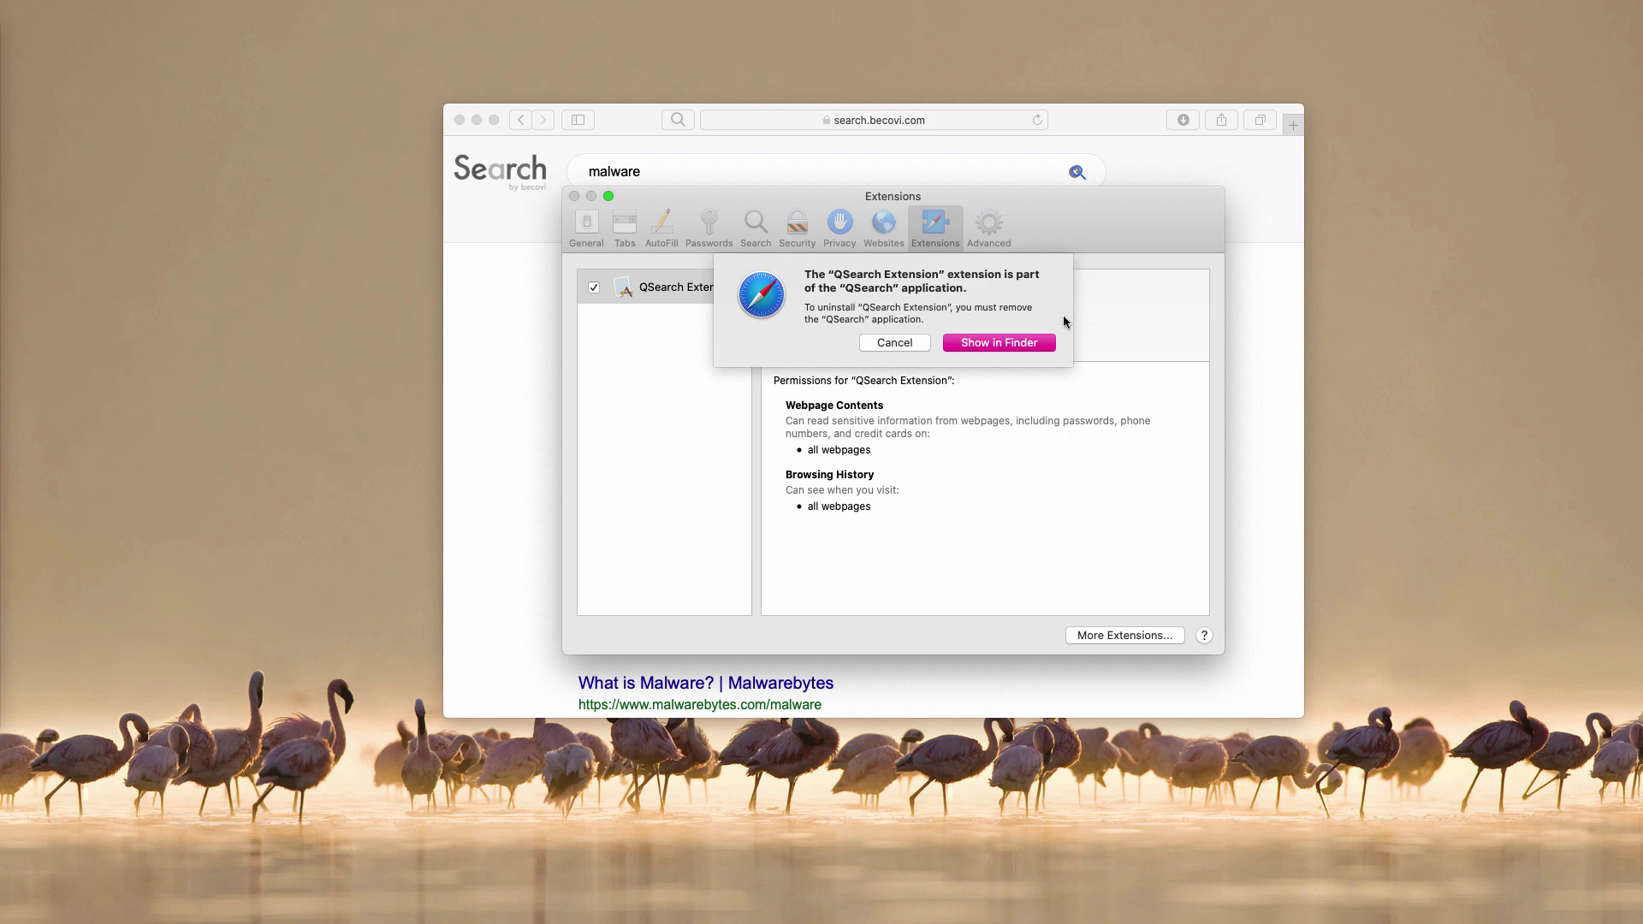
left_click(1029, 344)
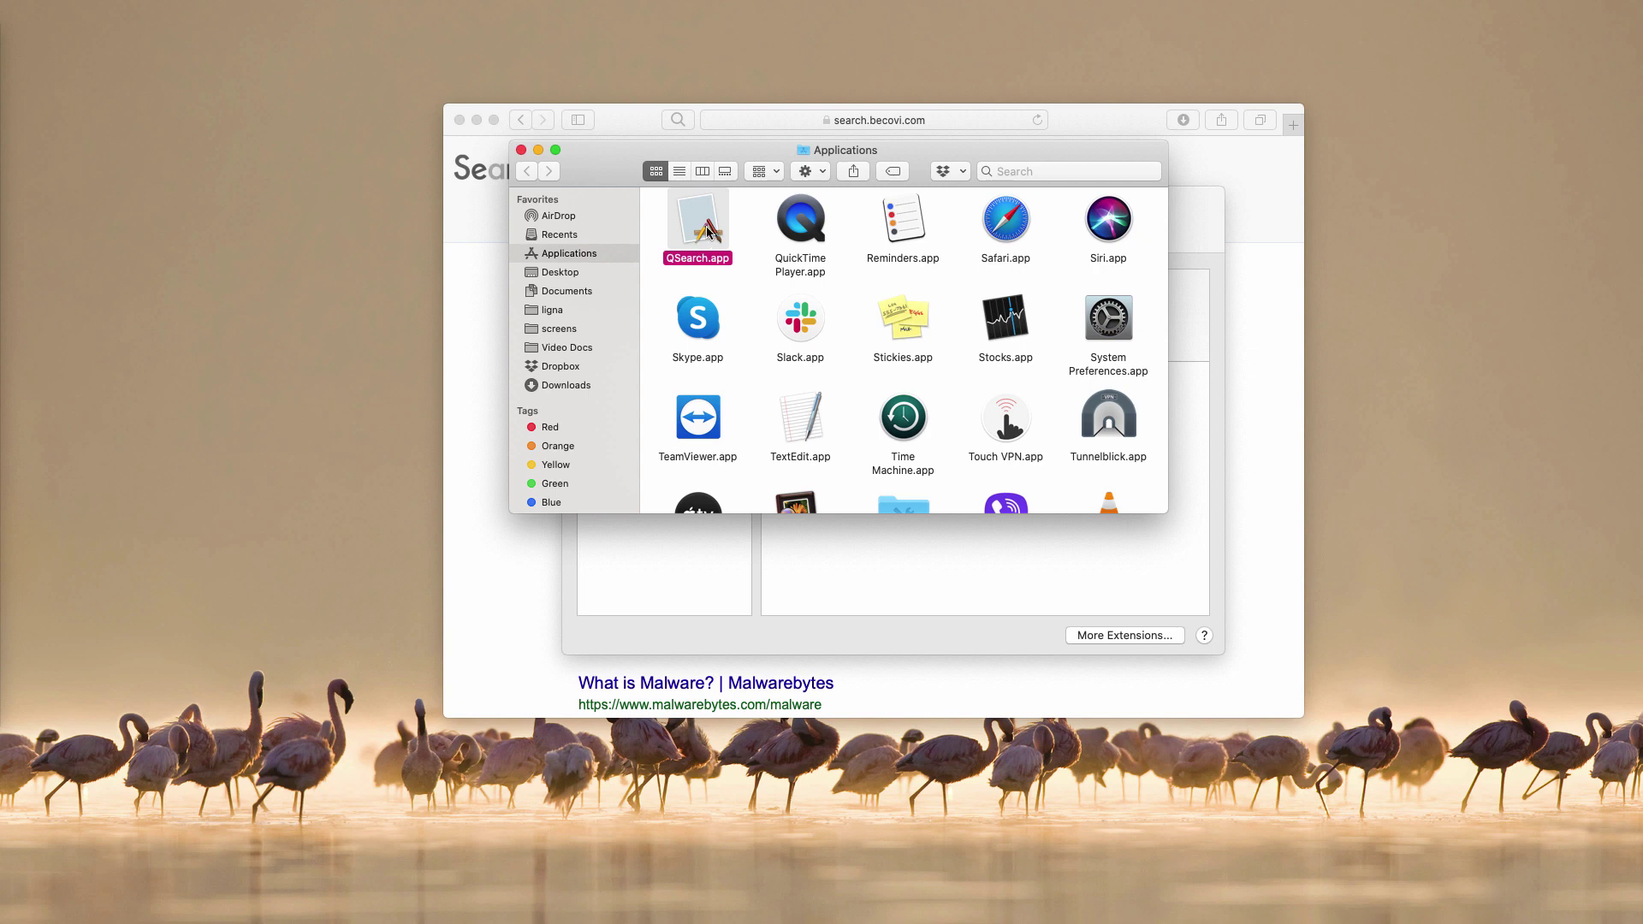
right_click(708, 229)
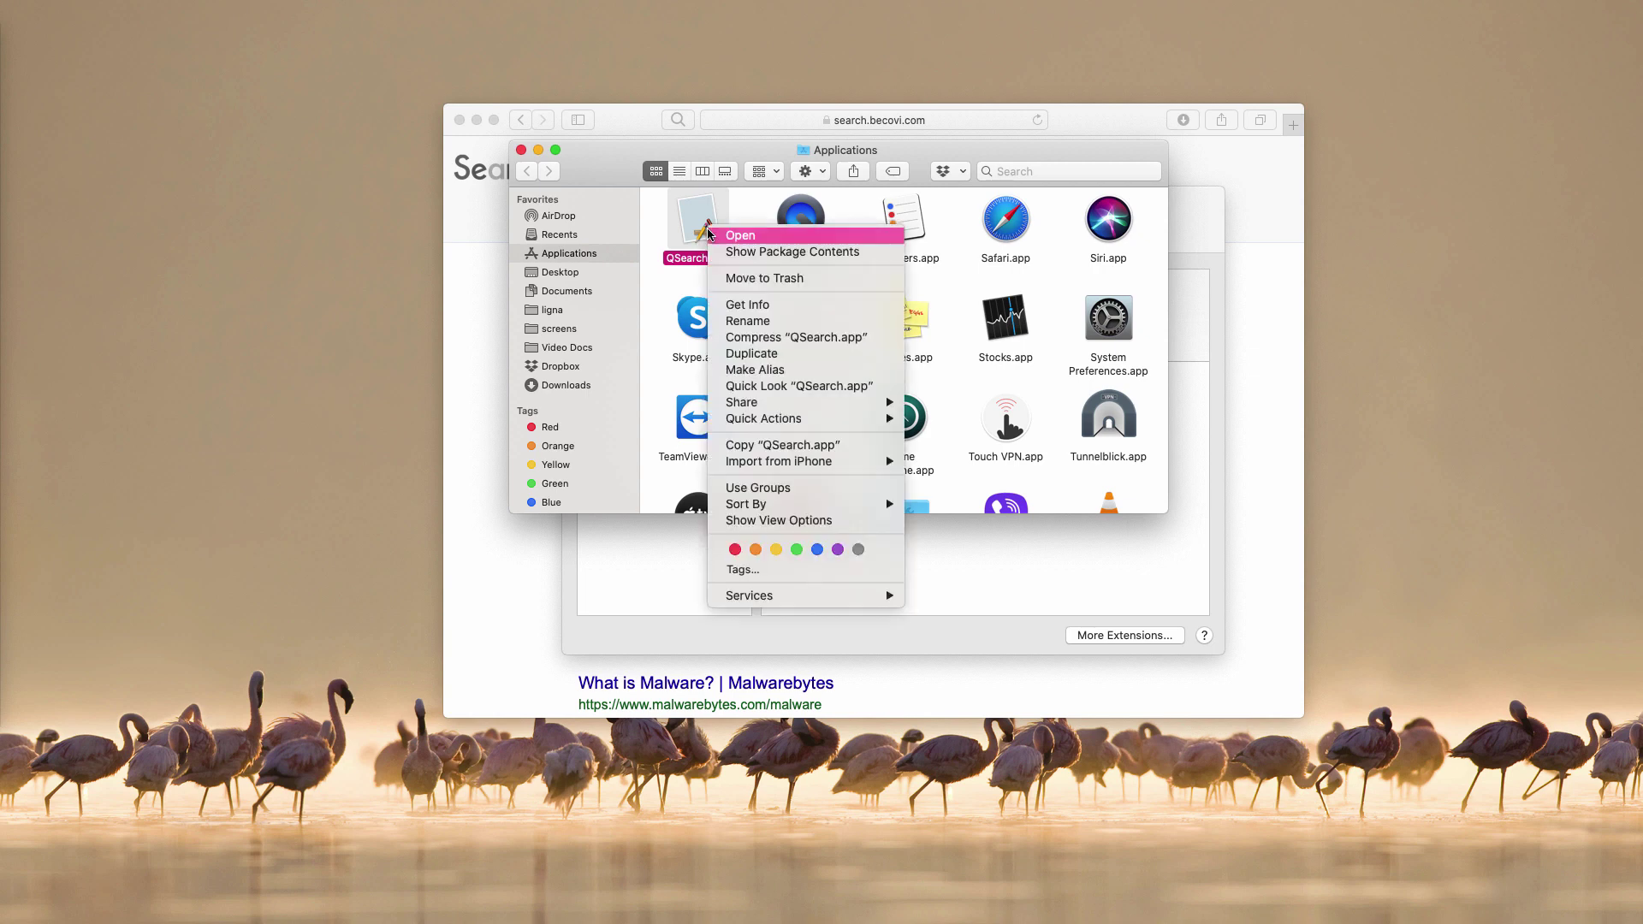
left_click(765, 279)
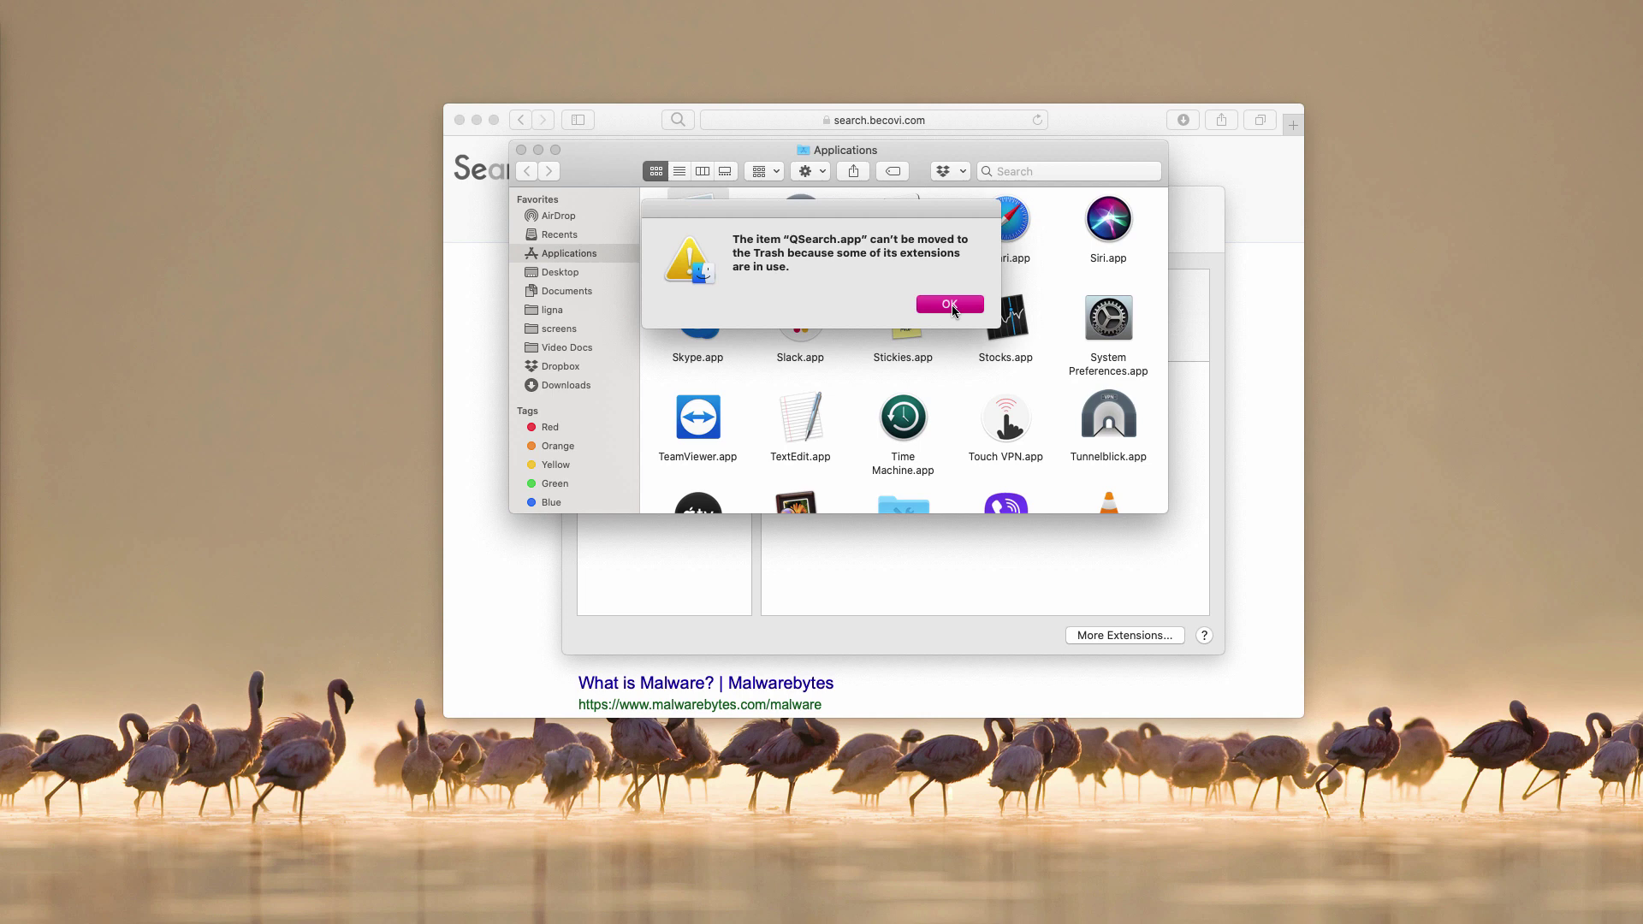
left_click(950, 305)
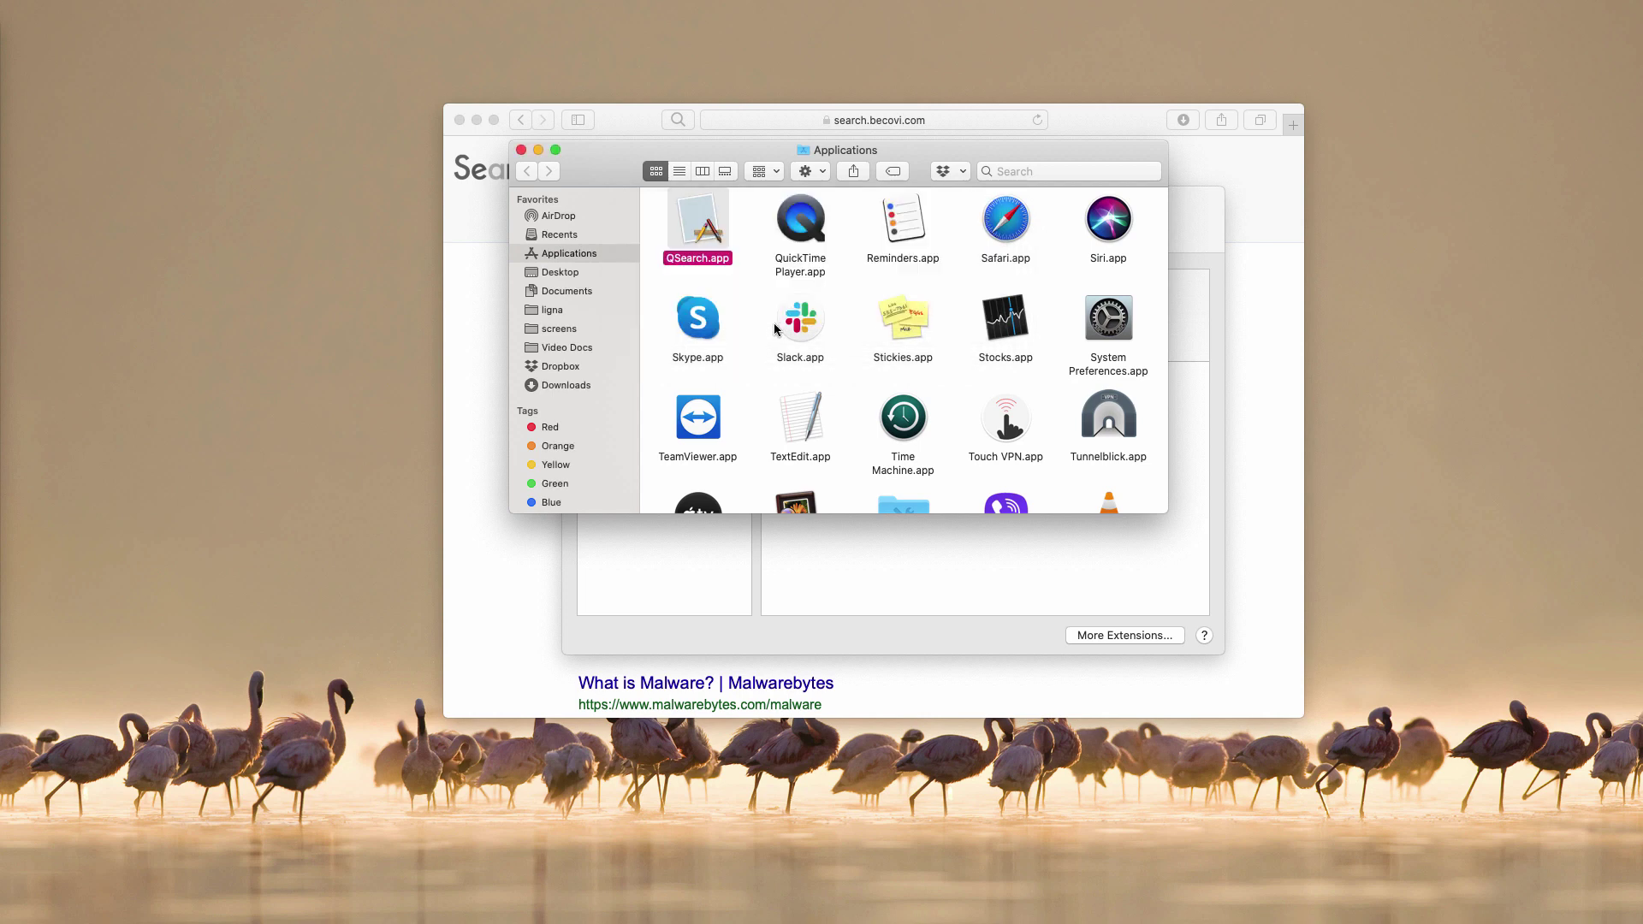
Force quit Safari from the Force Quit Applications window, confirming the quit.
key("super+alt+Escape")
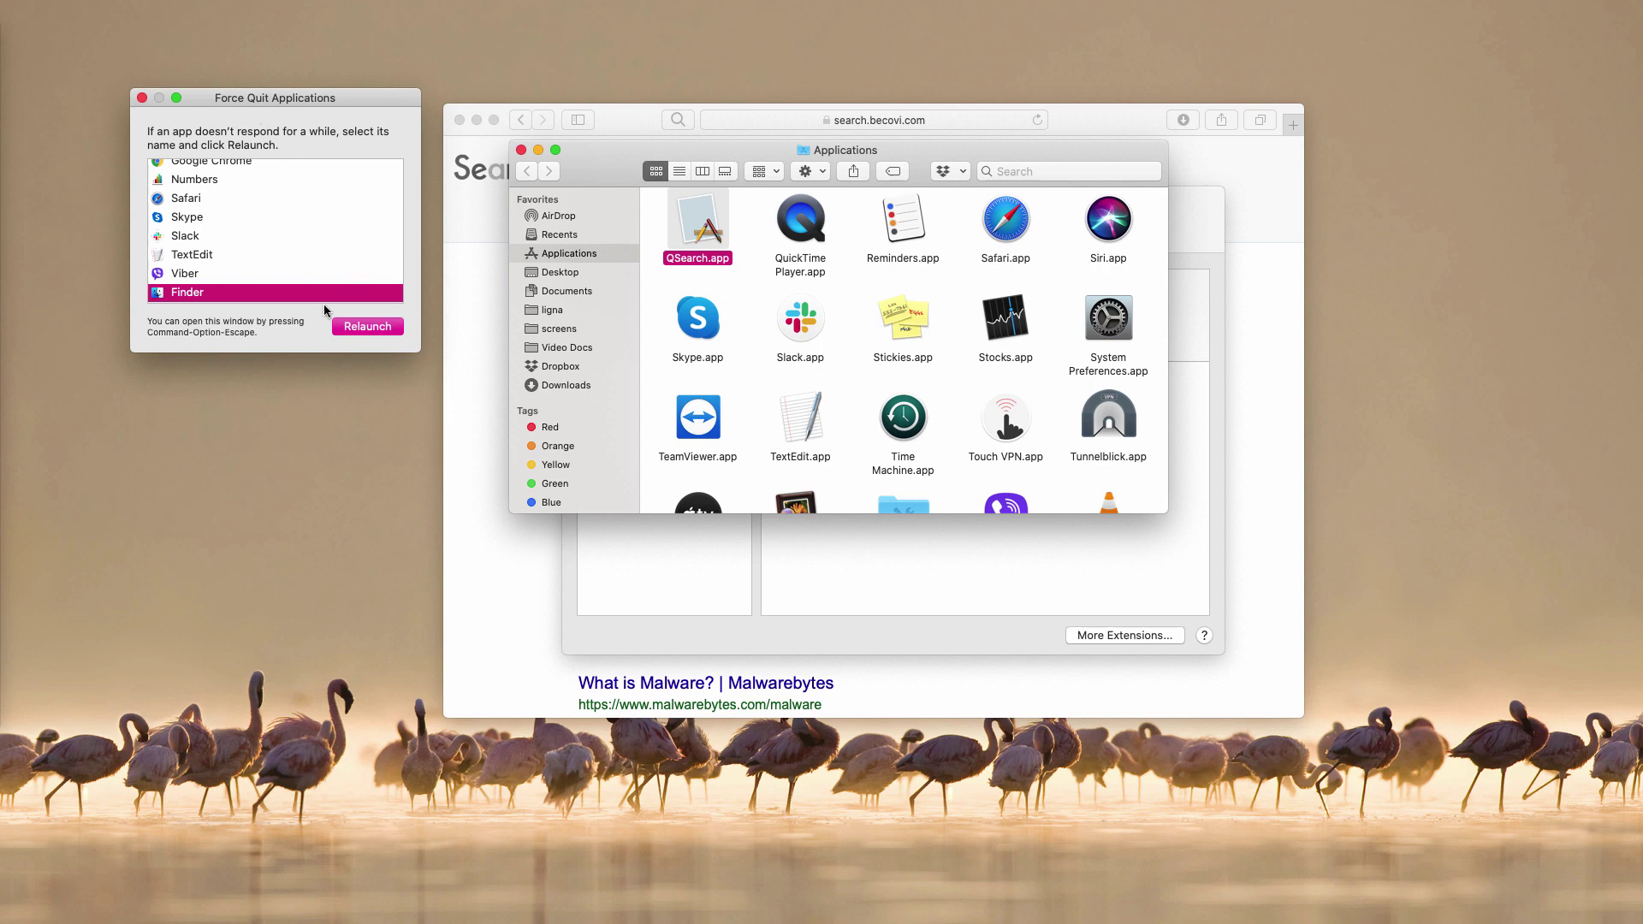
scroll(330, 249, "up", 5)
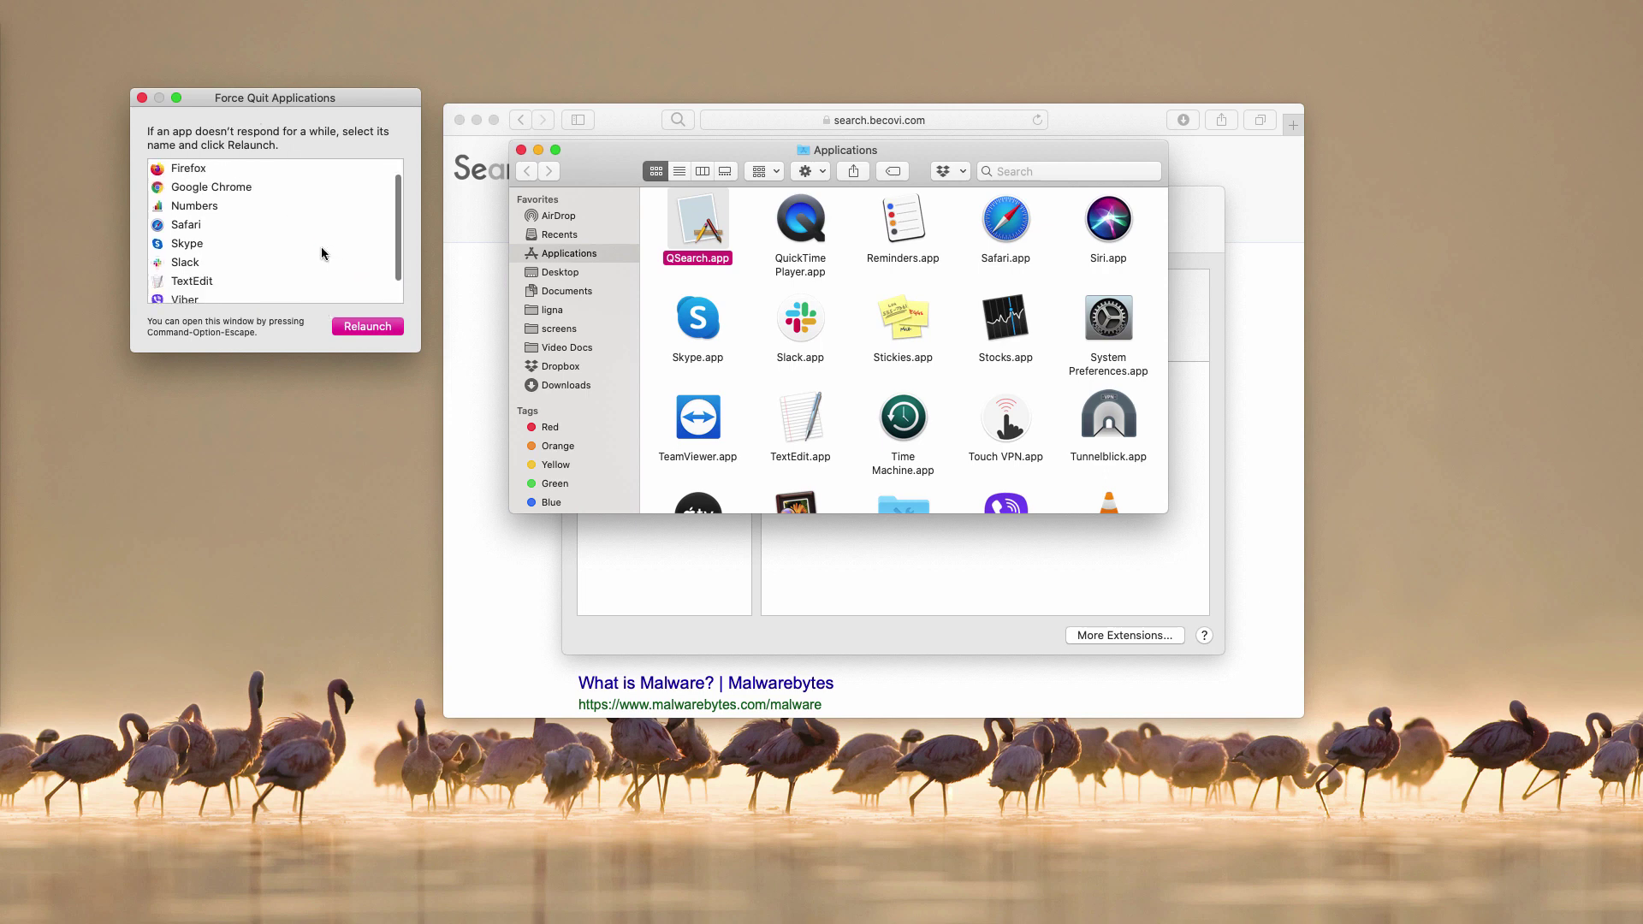
left_click(190, 228)
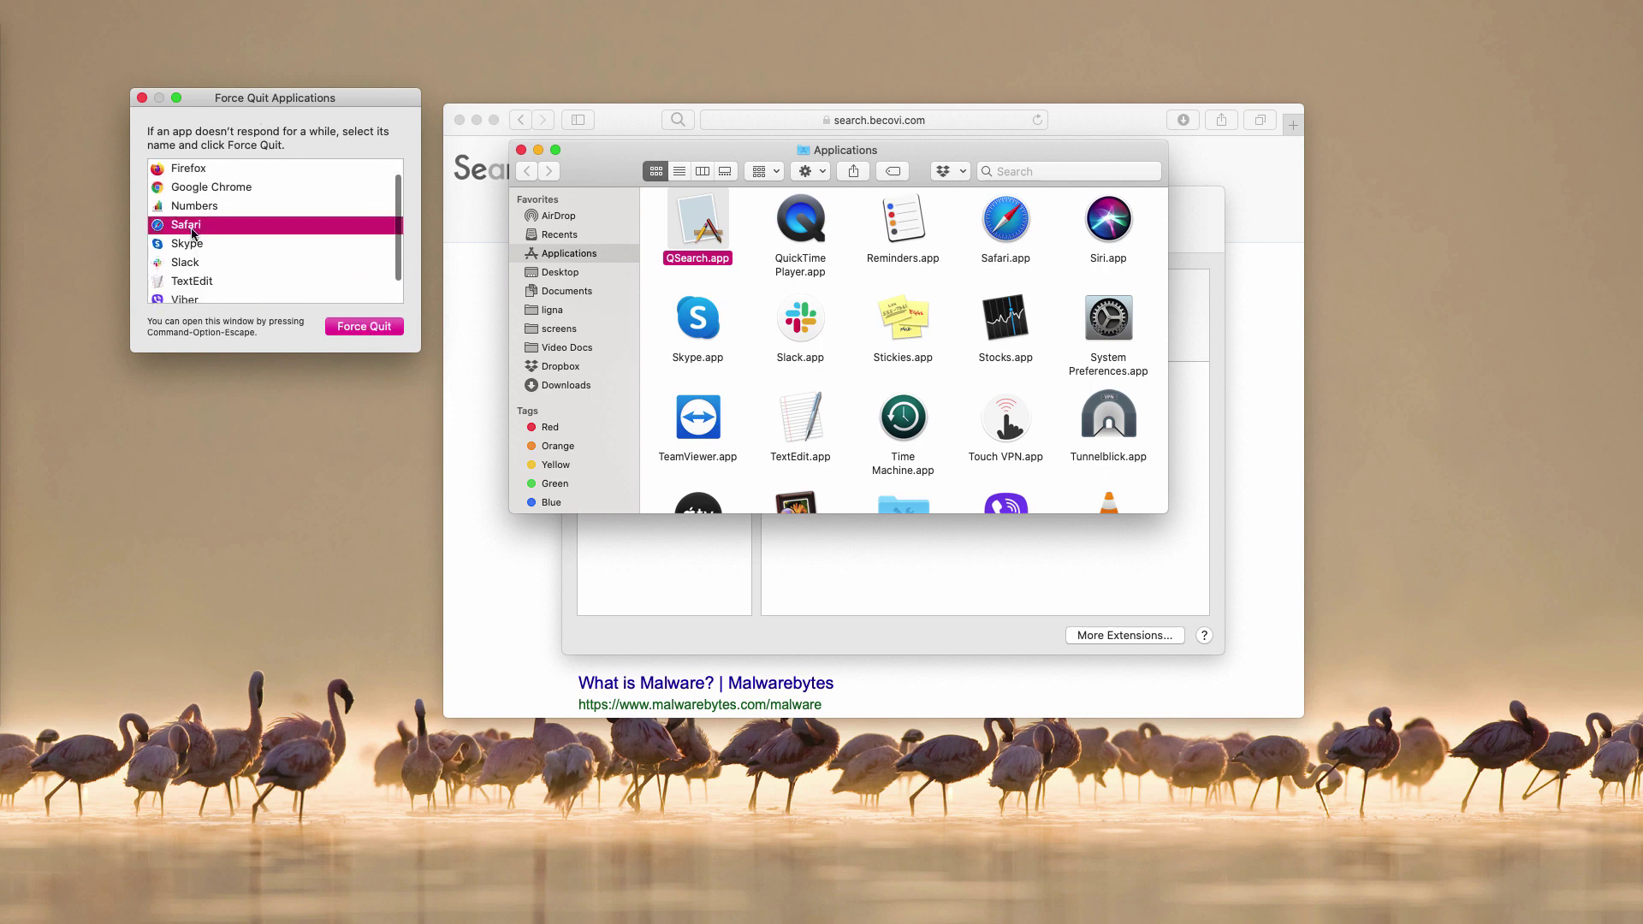
mouse_move(289, 99)
left_mouse_down()
mouse_move(322, 106)
mouse_move(266, 113)
left_mouse_up()
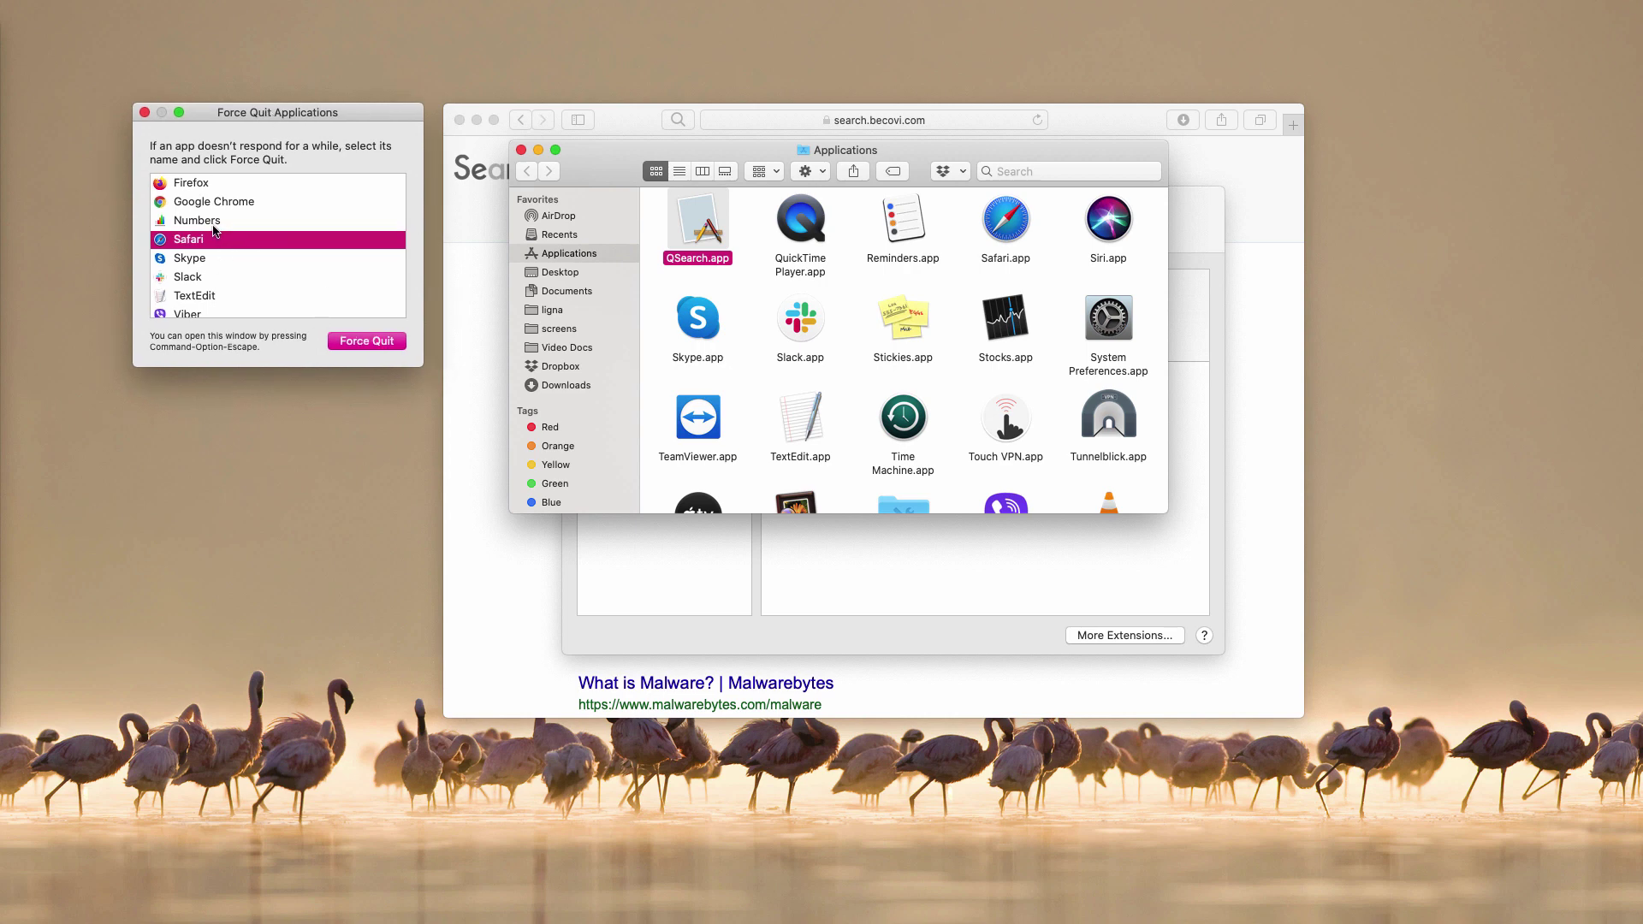
left_click(381, 344)
left_click(400, 197)
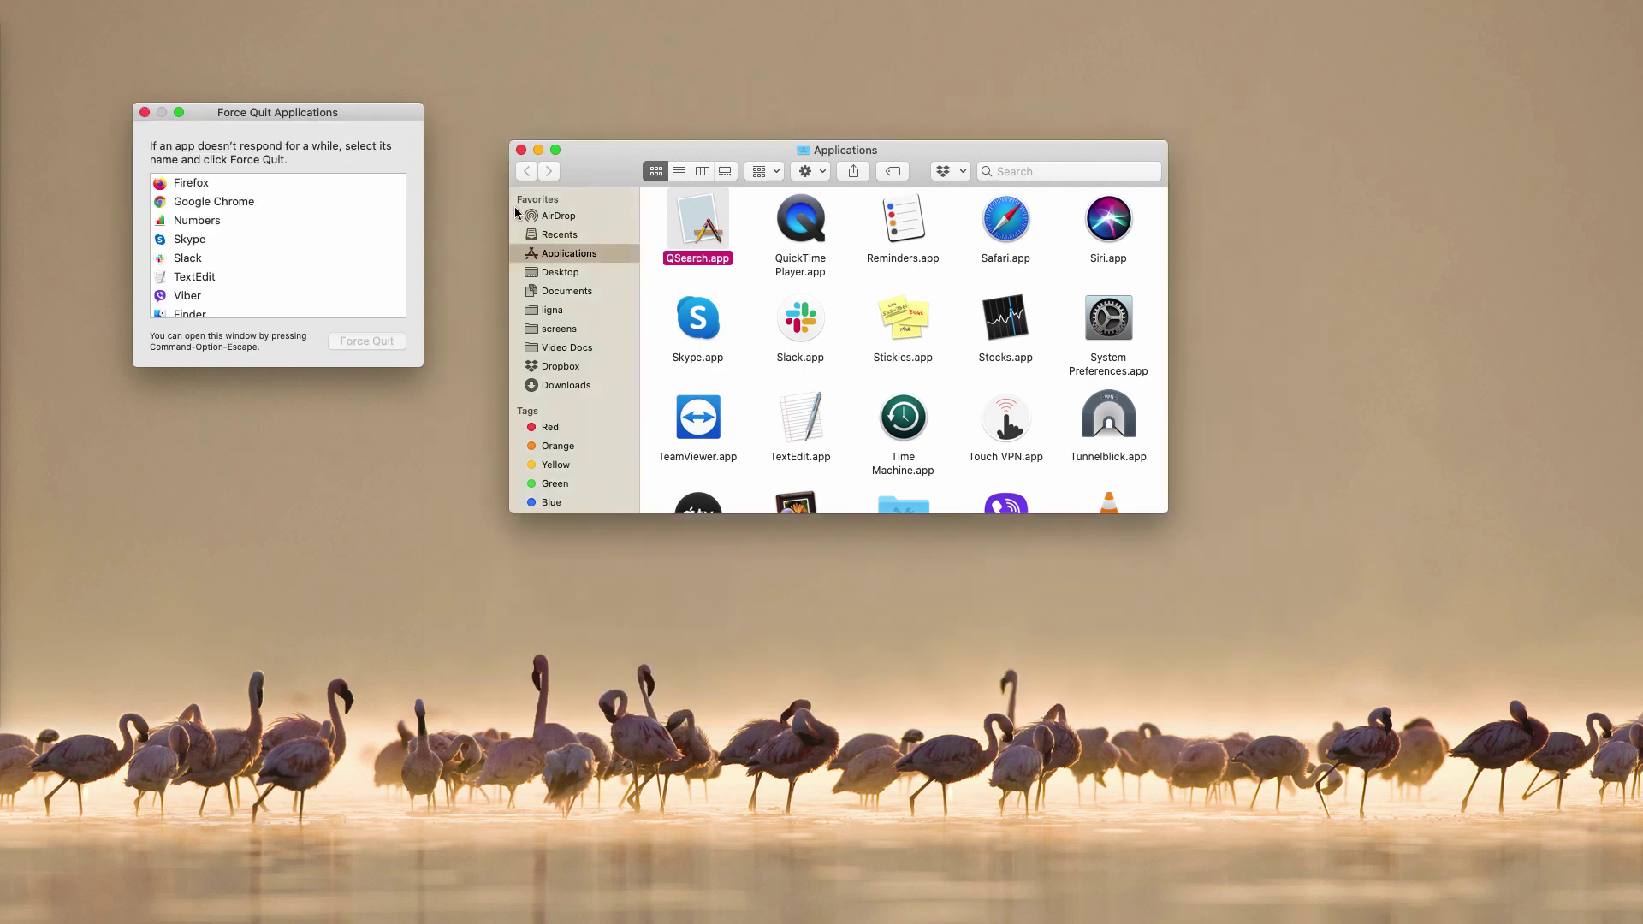
right_click(703, 236)
left_click(760, 288)
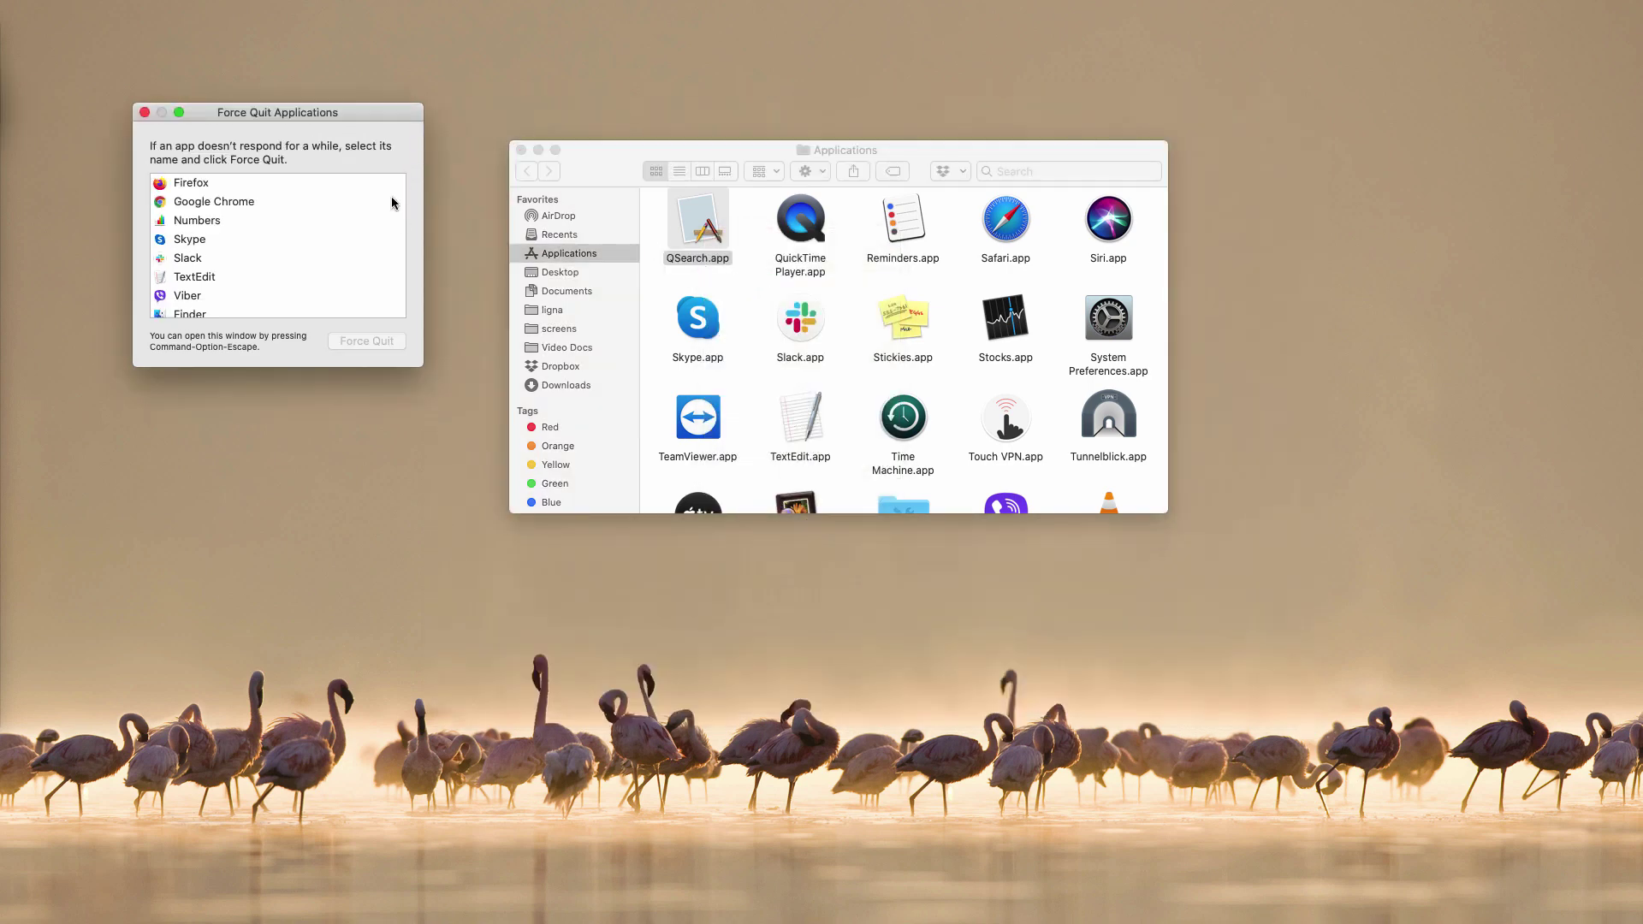
Close Force Quit and move QSearch.app from Applications to the Trash.
left_click(145, 113)
right_click(703, 246)
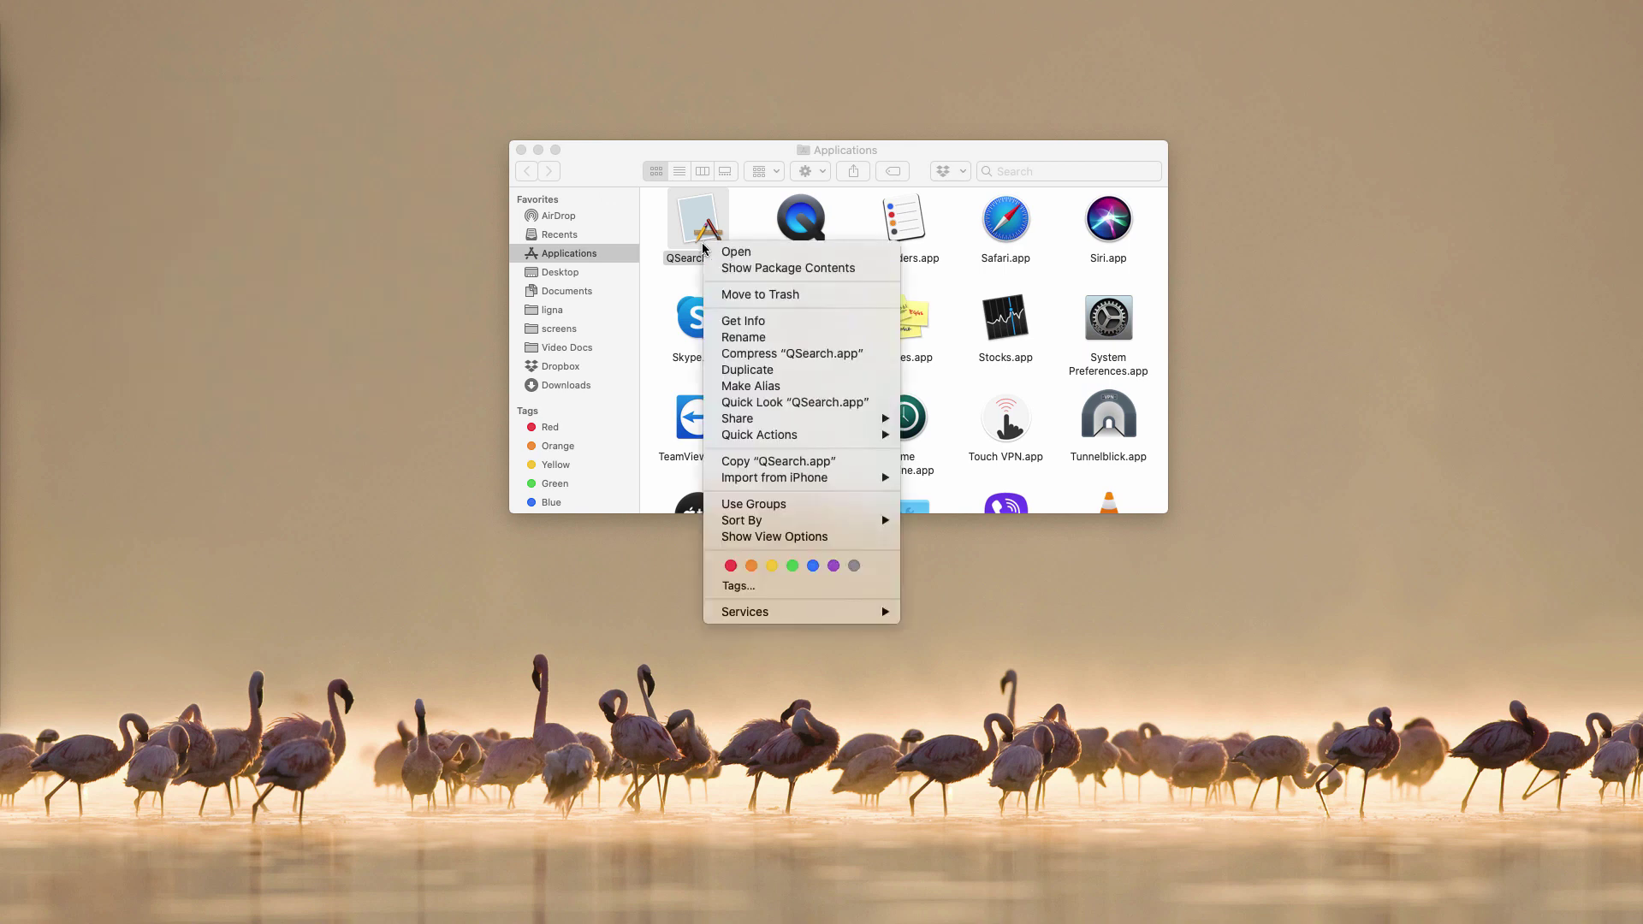
left_click(759, 295)
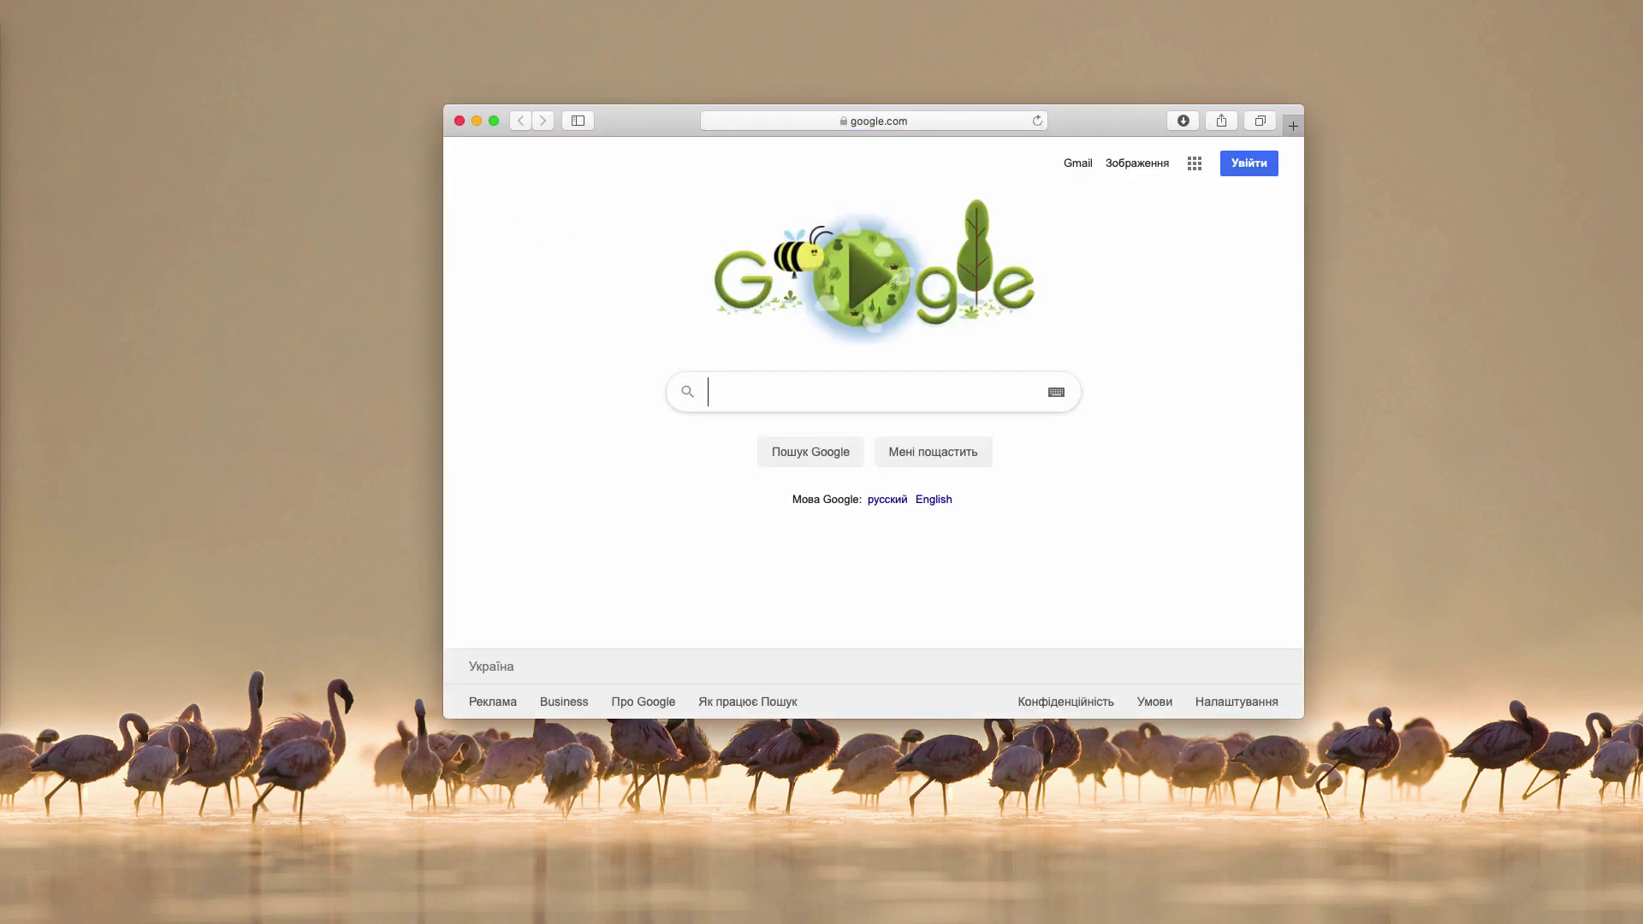
Confirm Extensions shows No Extensions, then load combocleaner.com from the address bar.
key("super+comma")
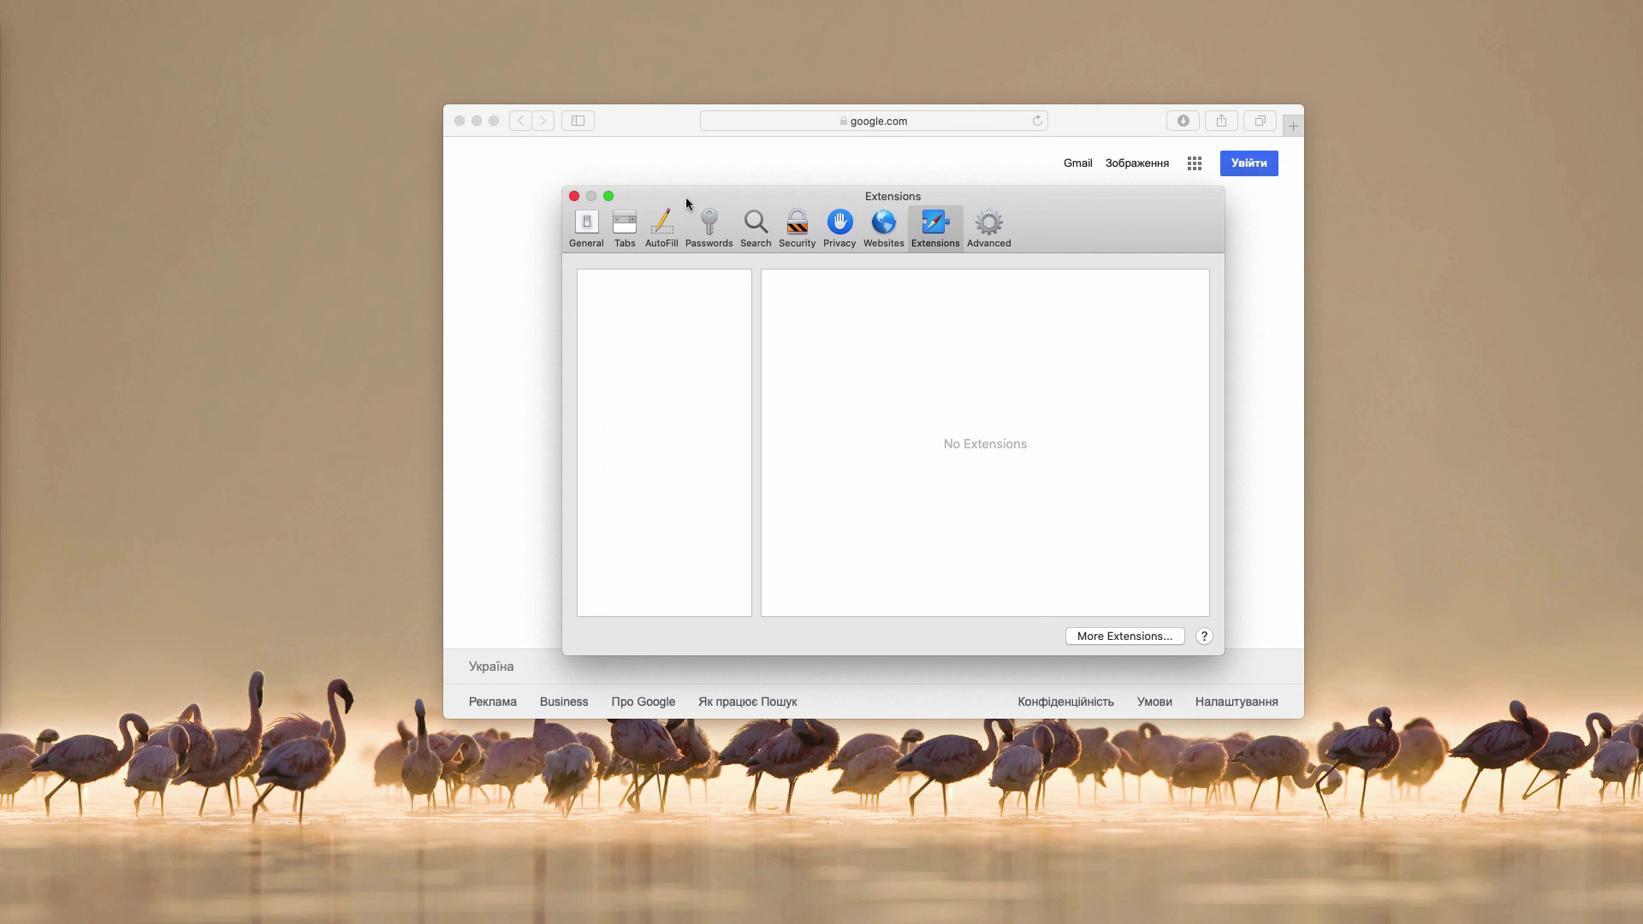
left_click(575, 196)
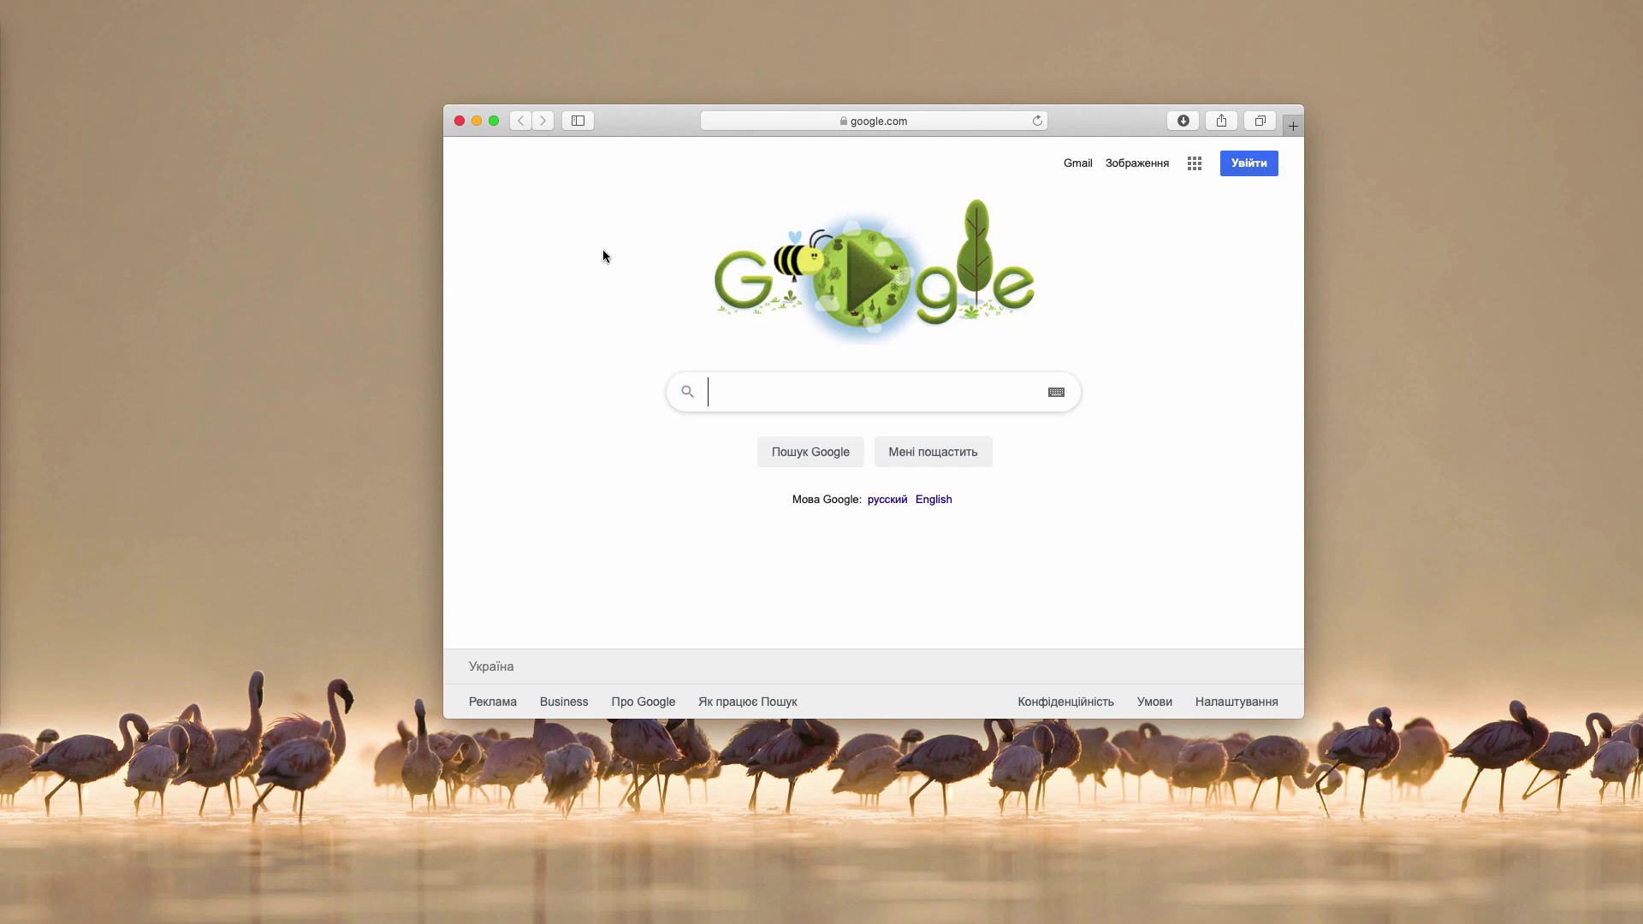
left_click(838, 120)
type("combocleaner")
left_click(854, 162)
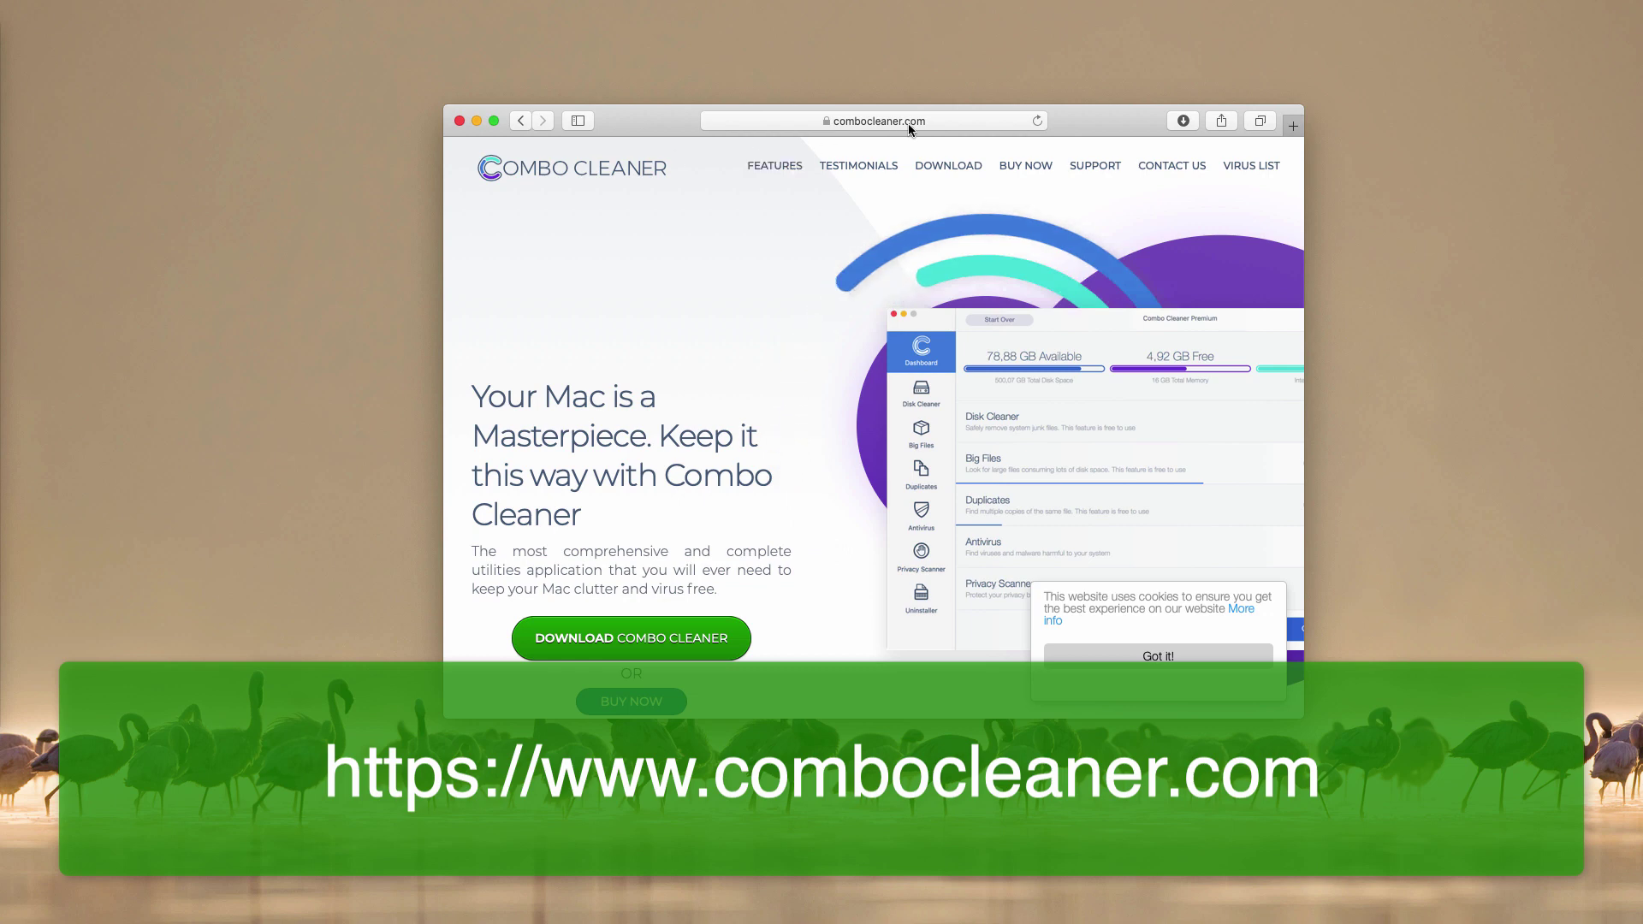
Edit the address bar on combocleaner.com and dismiss the favourites suggestions.
left_click(787, 121)
left_click(788, 121)
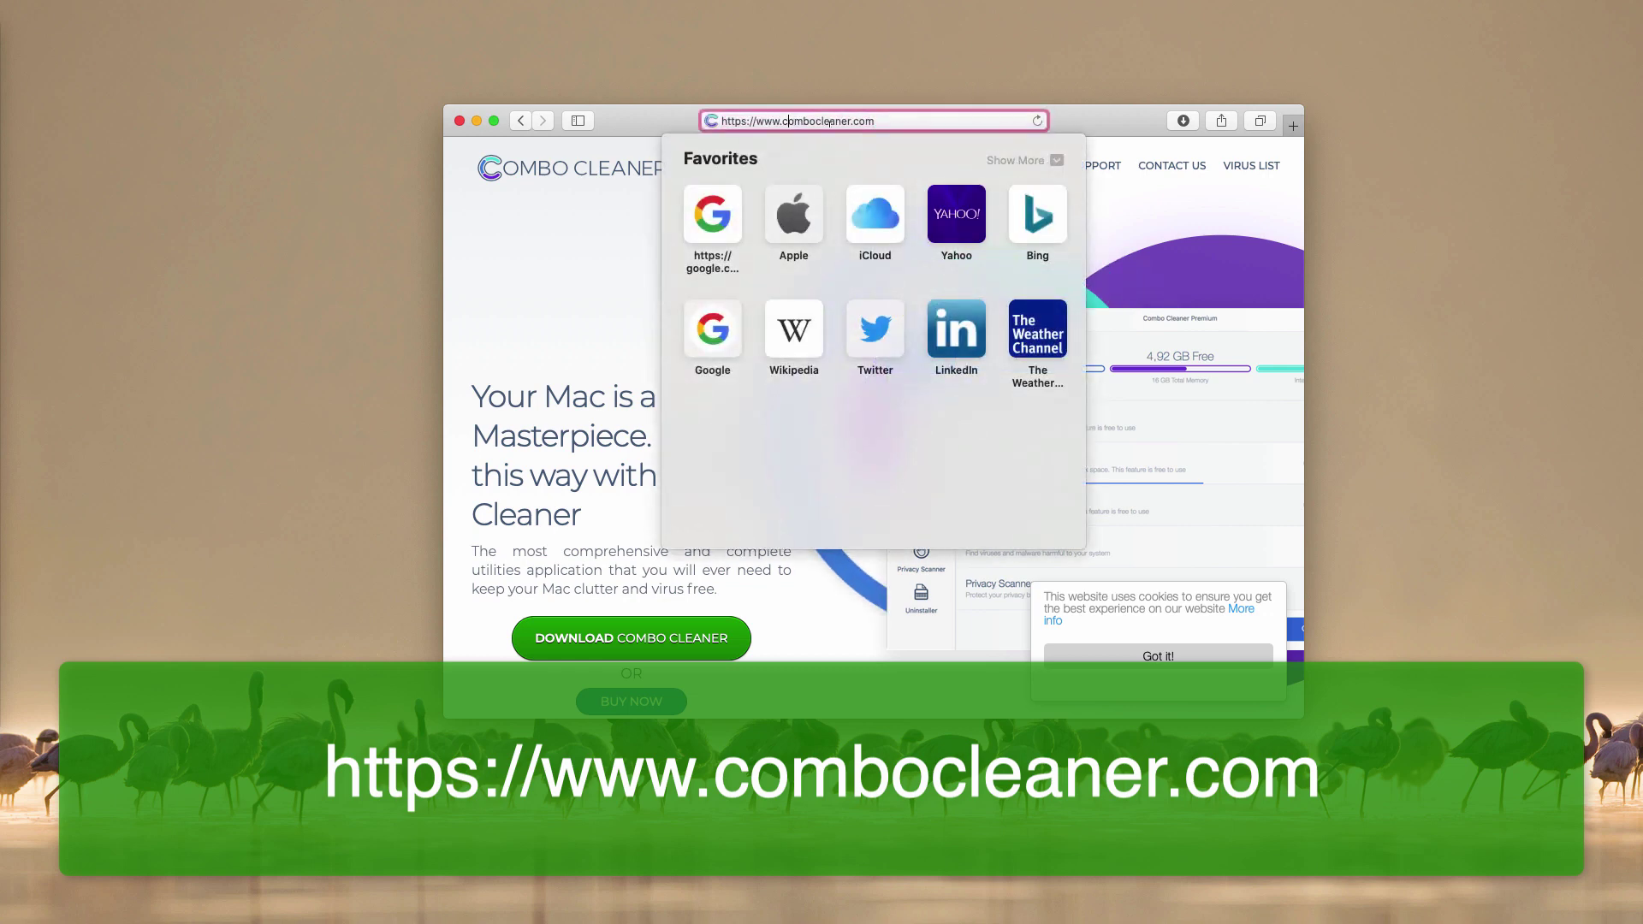
left_click(565, 248)
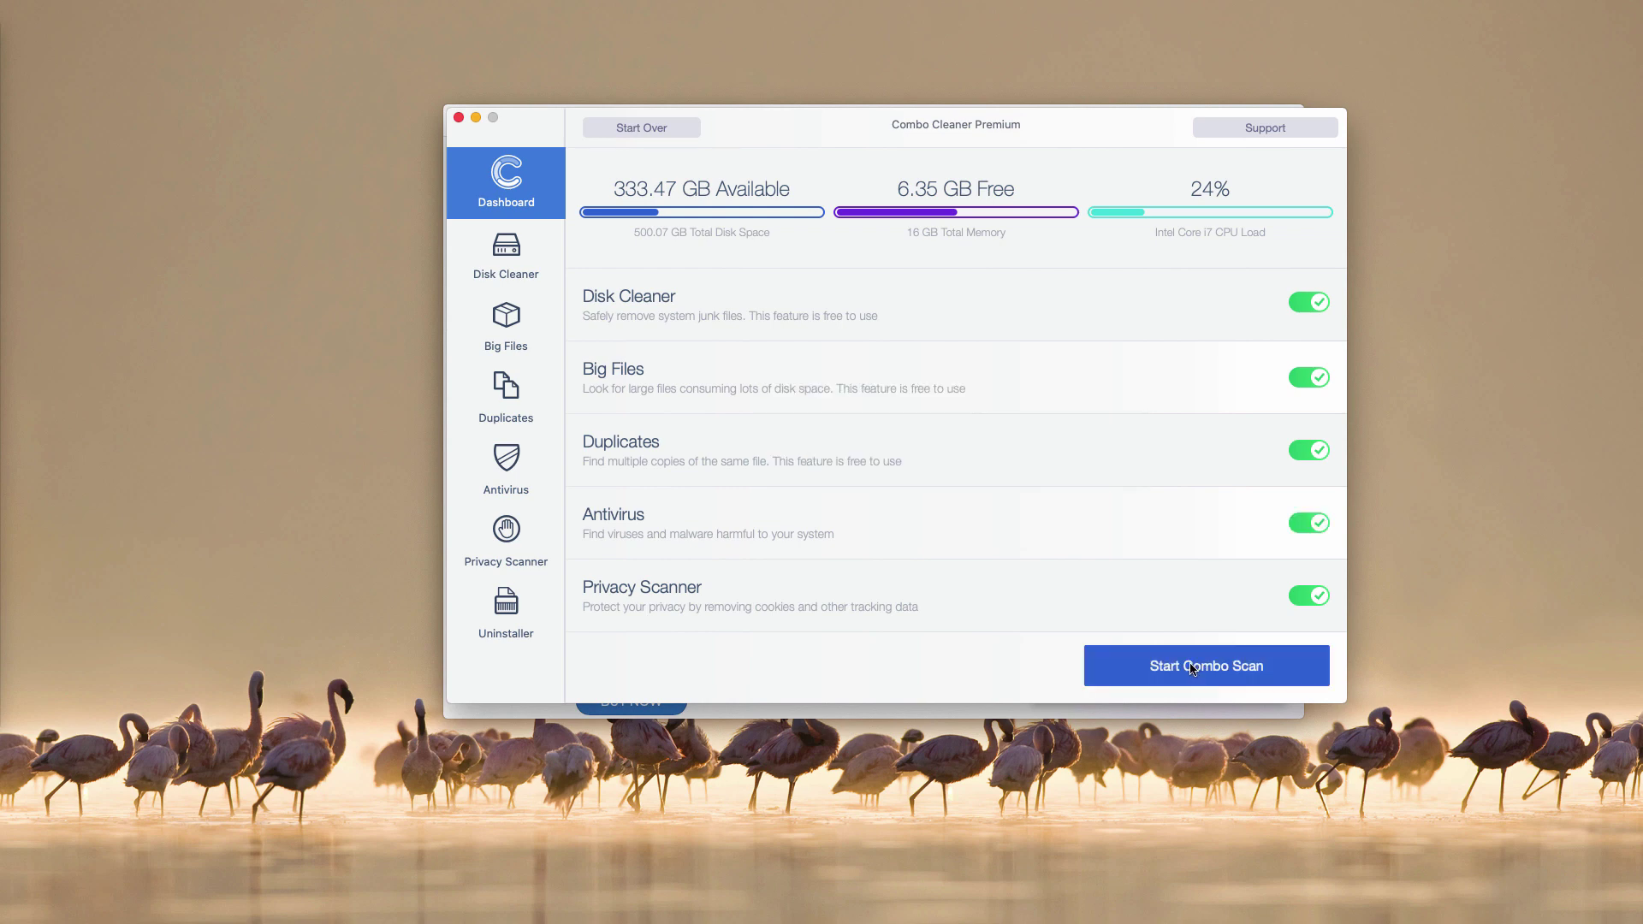
Start the Combo Scan from the Combo Cleaner Dashboard.
left_click(1193, 668)
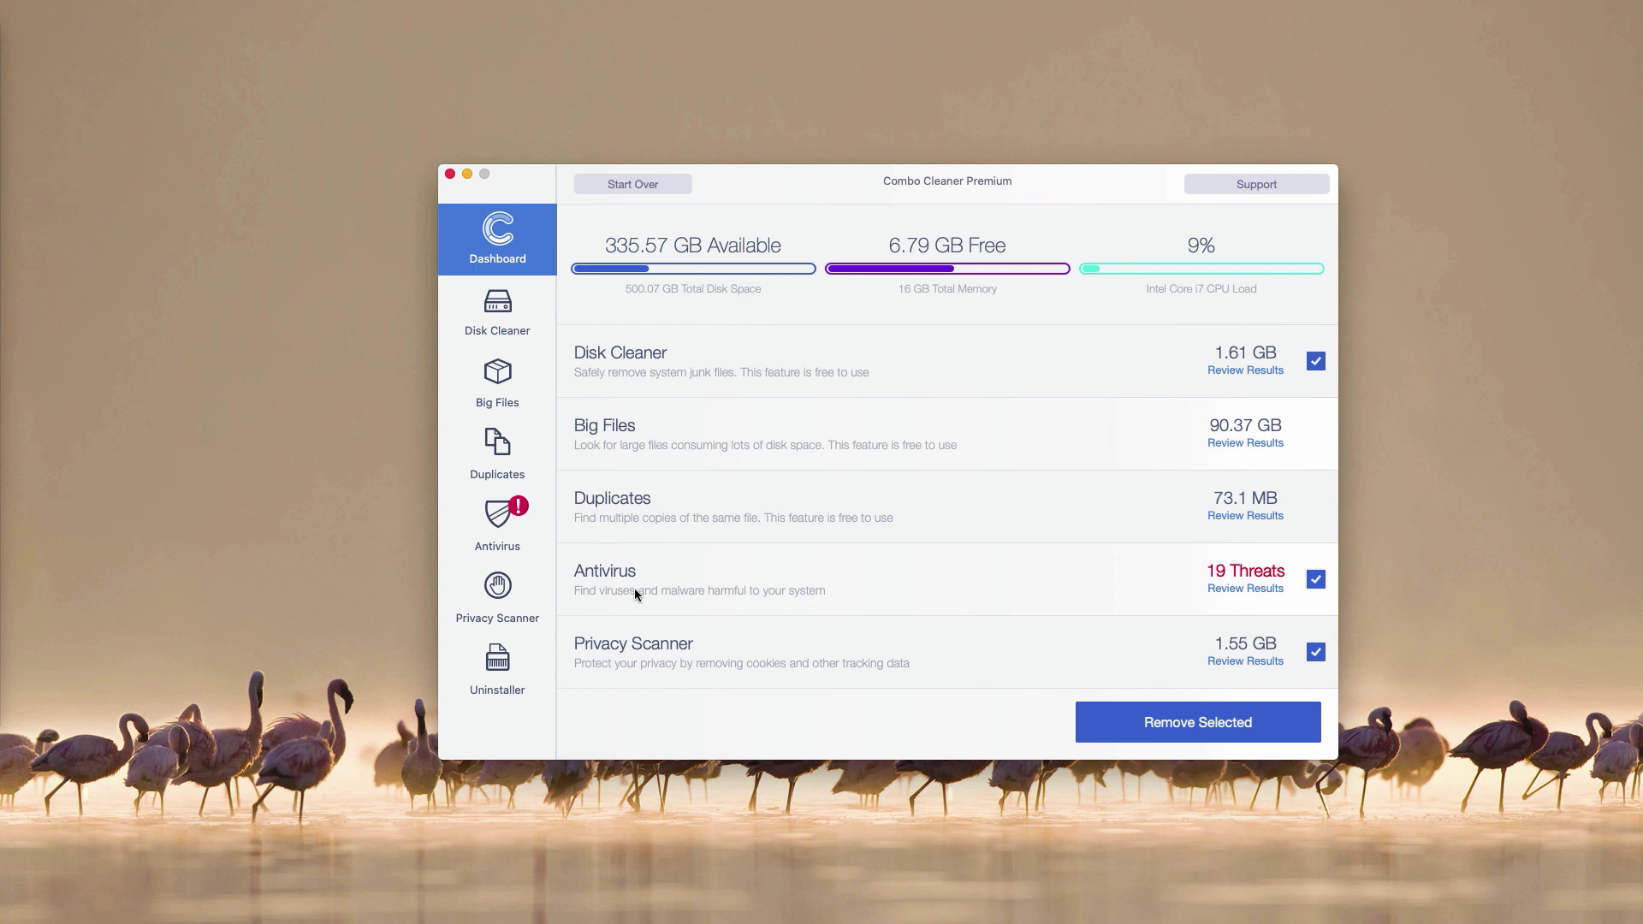
Review the Antivirus results and scroll through the 19 infected adware files.
left_click(1261, 589)
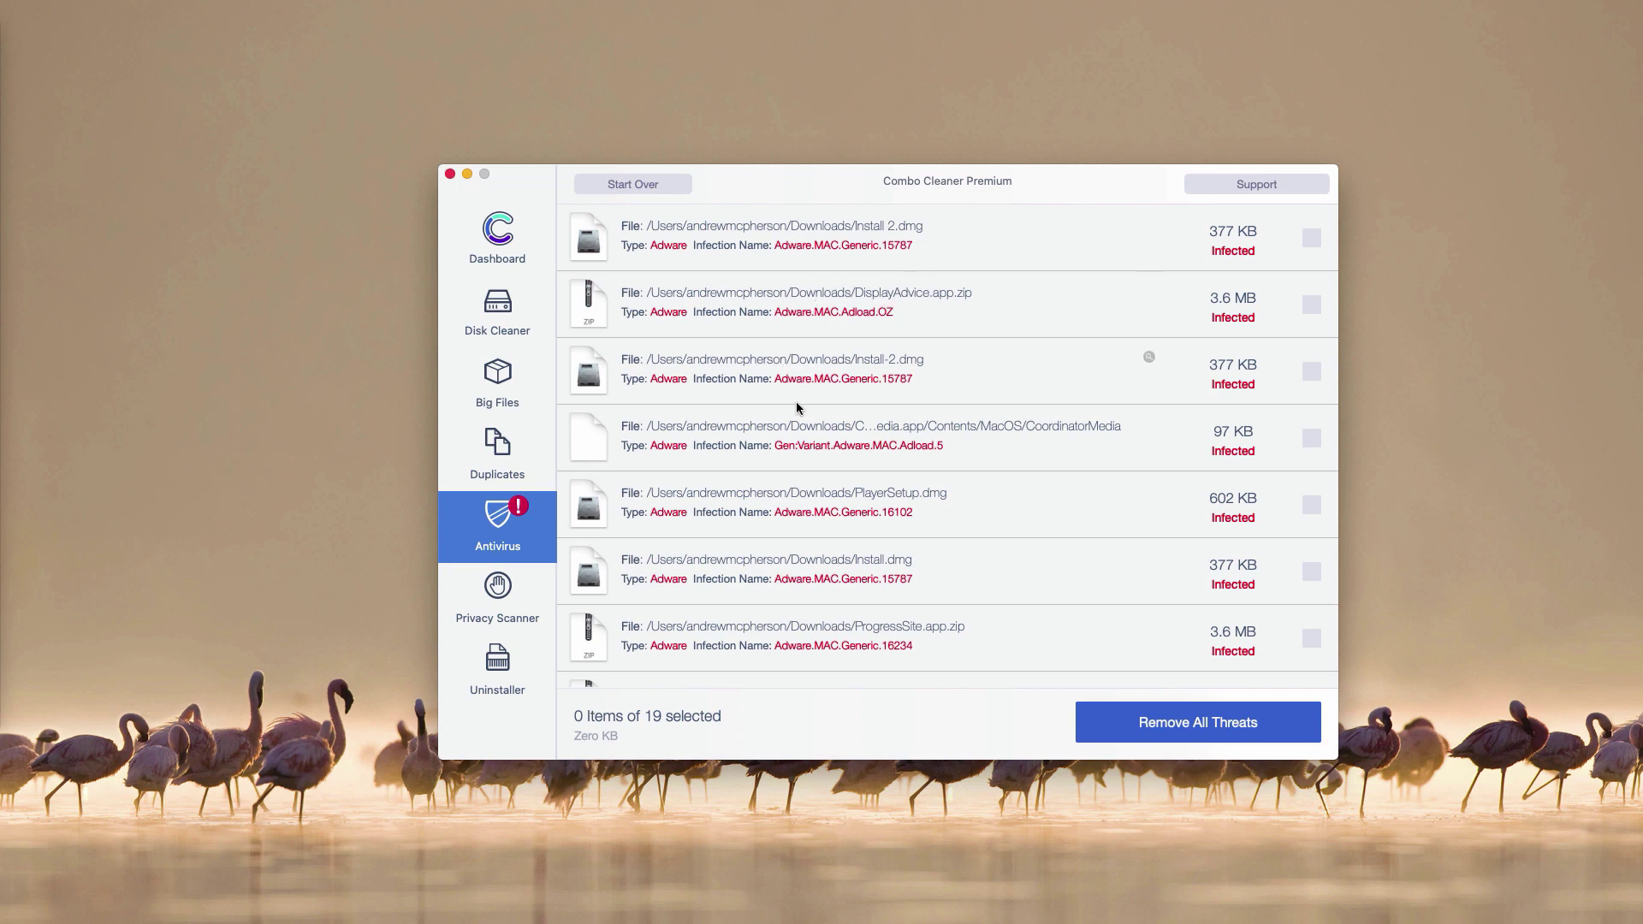
scroll(800, 406, "down", 10)
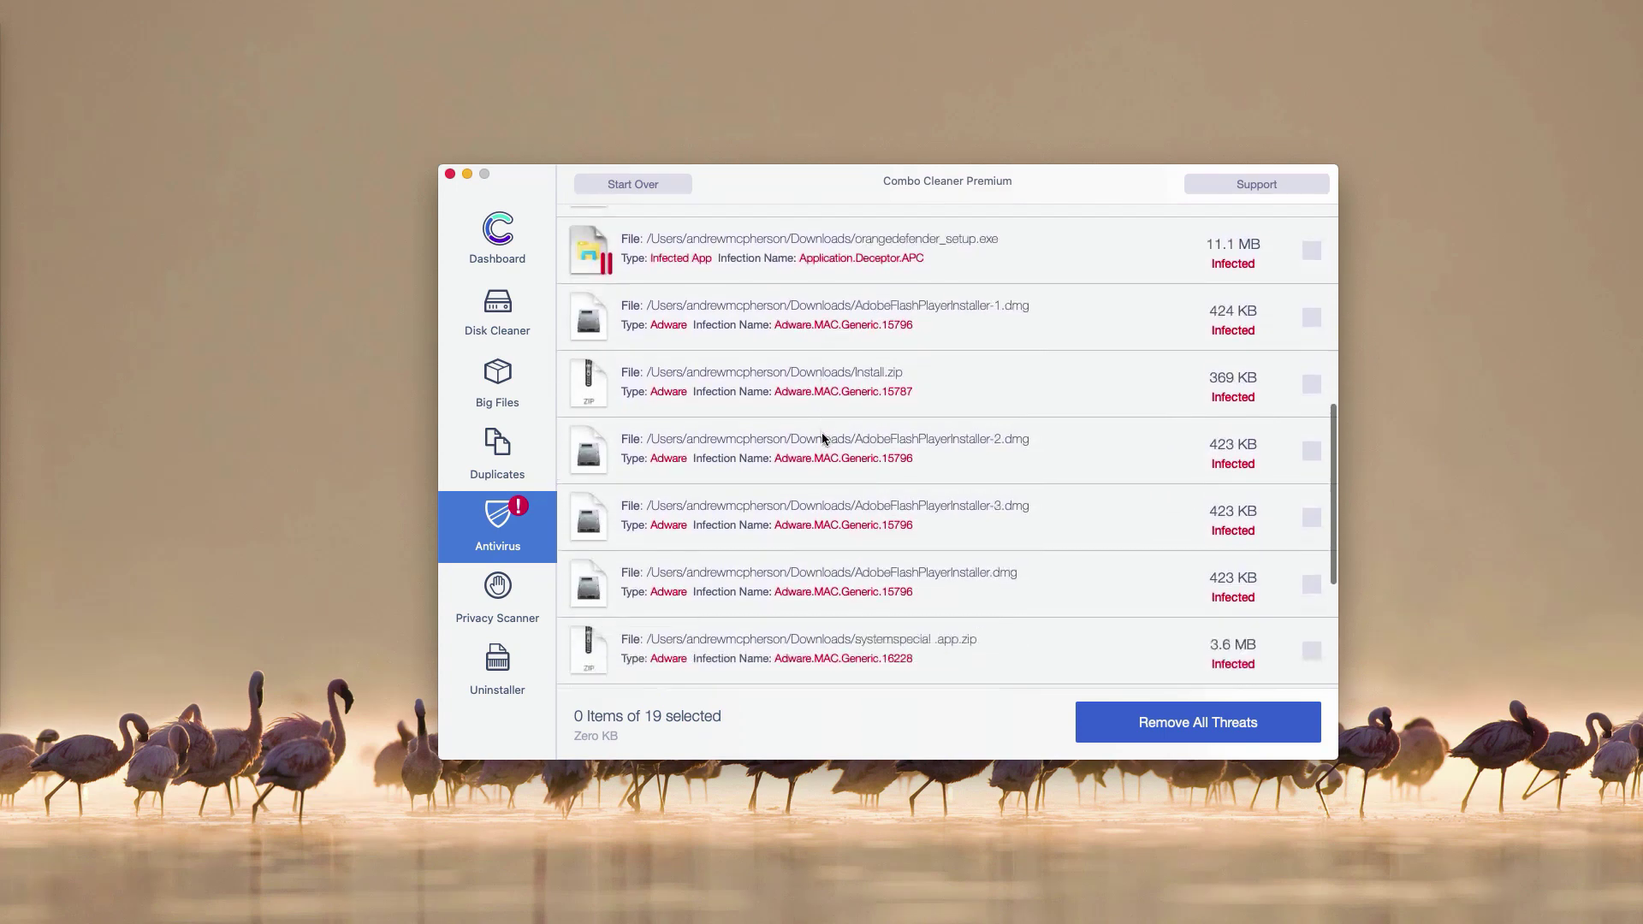
scroll(836, 438, "up", 6)
scroll(837, 438, "up", 4)
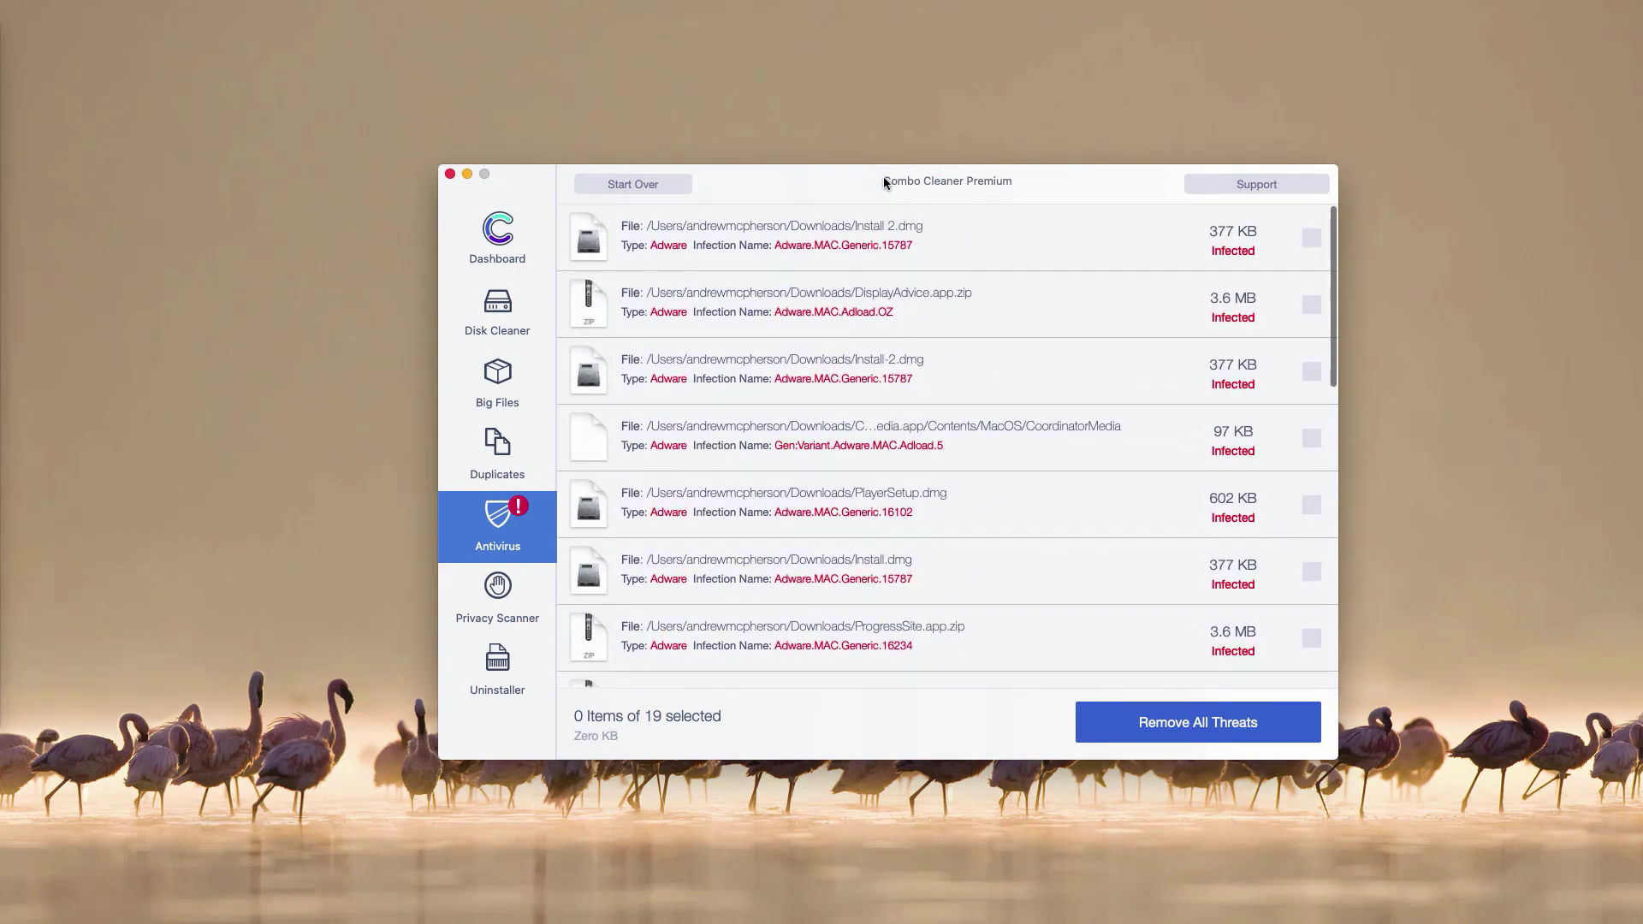